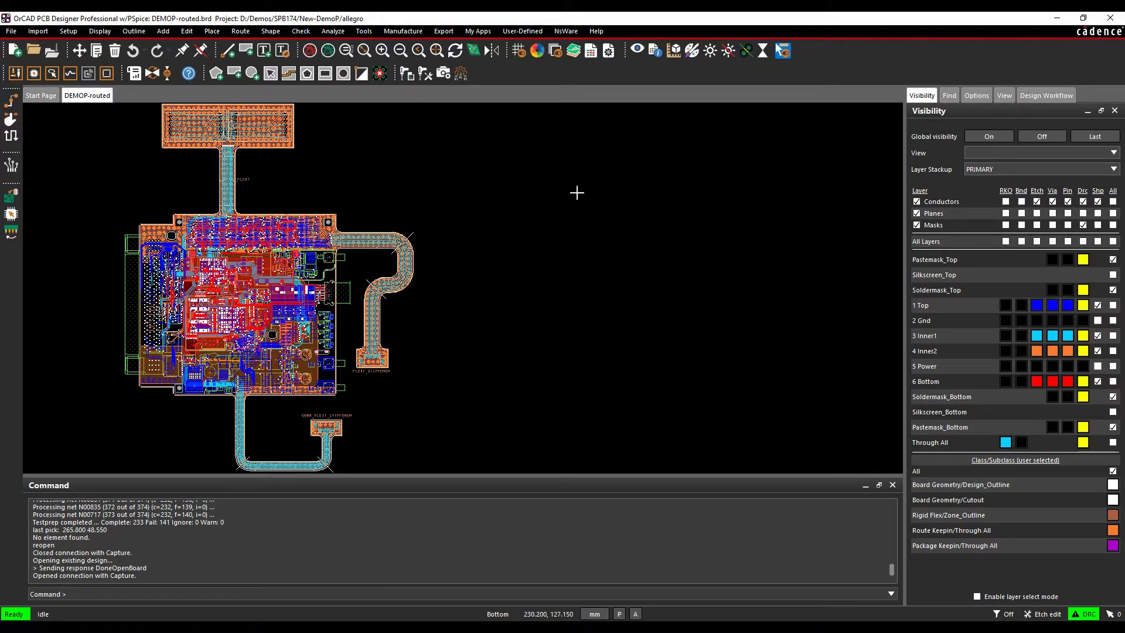
- Open the Testprep Automatic dialog from Manufacture > Test Points and move it up and left
click(404, 31)
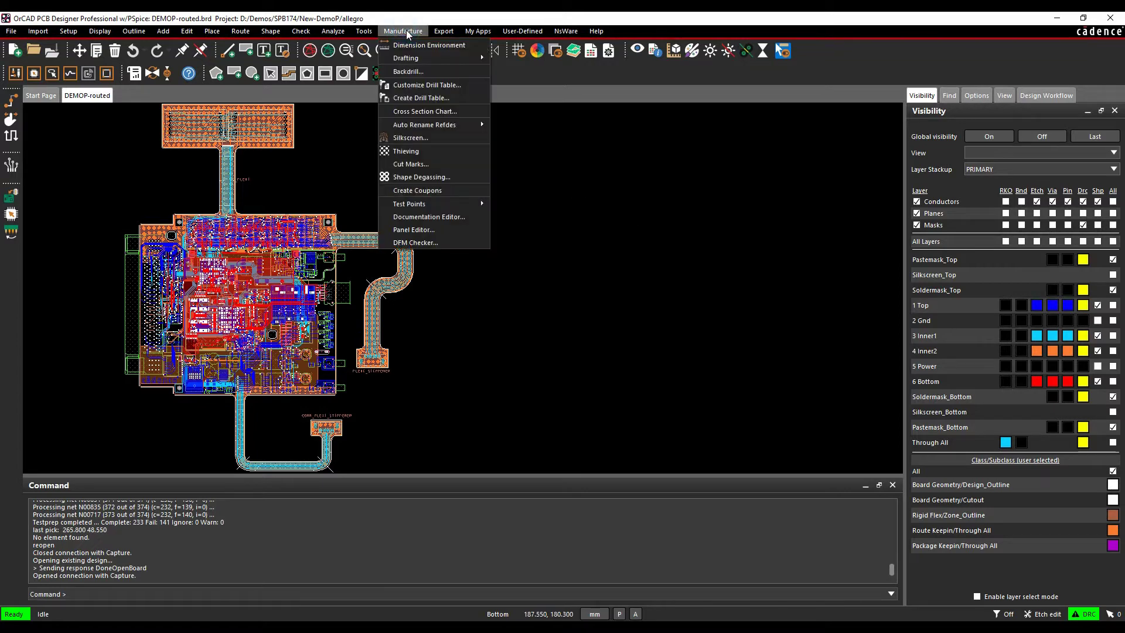
mouse_move(434, 207)
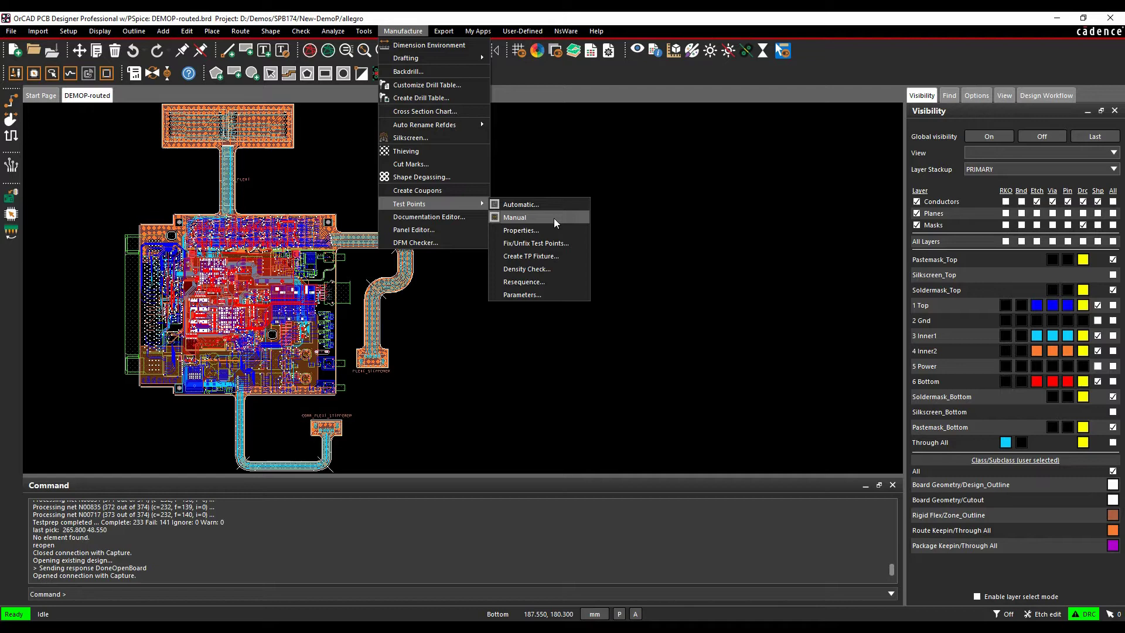
click(521, 209)
drag(452, 204, 351, 168)
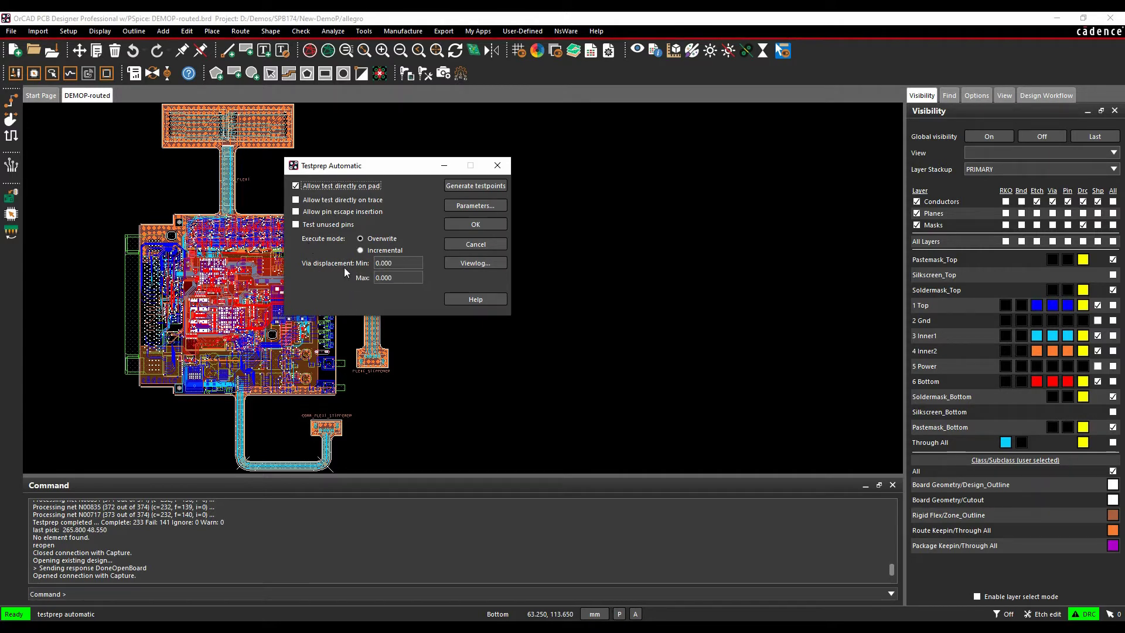
- In Testprep Parameters, set Pin type to Via and label test points with stringNumeric TP text
click(480, 205)
drag(349, 80, 403, 151)
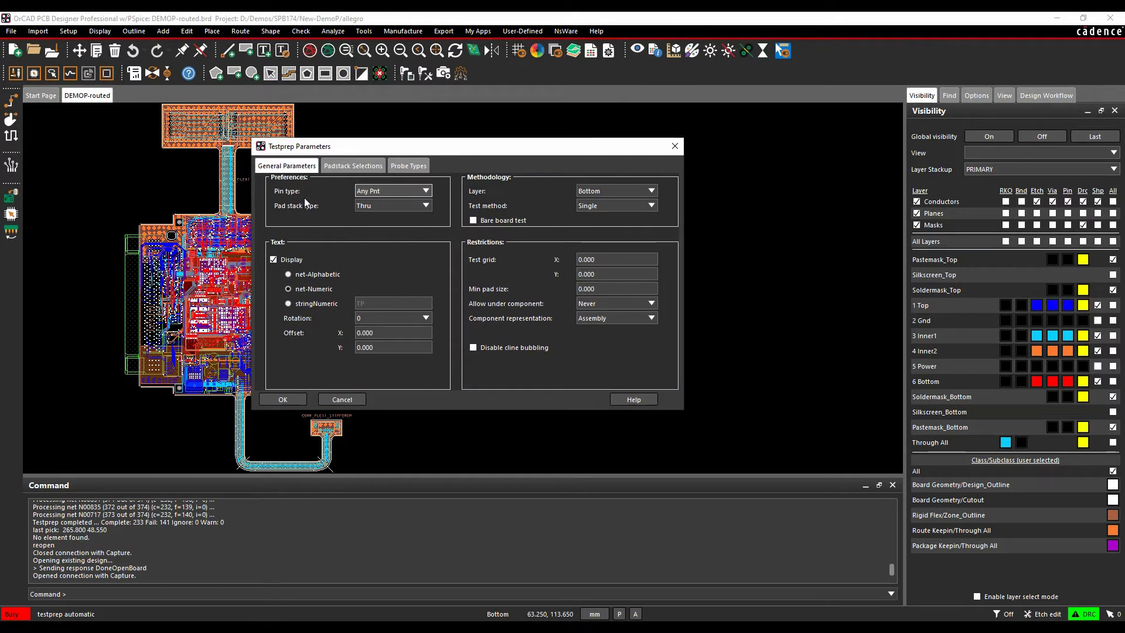
click(389, 192)
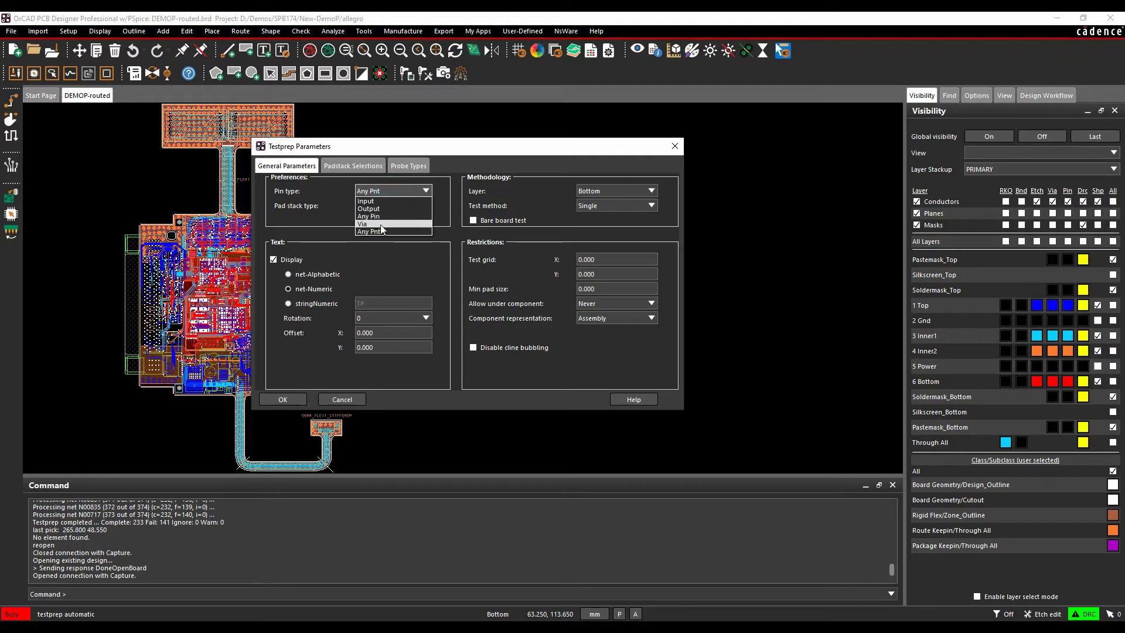
click(369, 231)
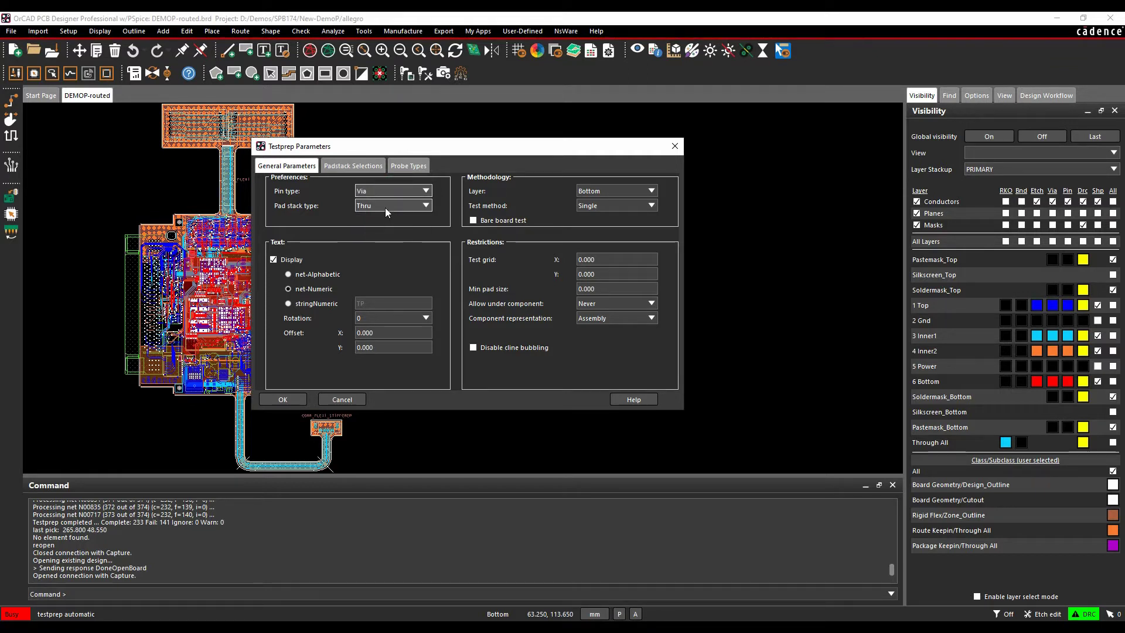
click(289, 289)
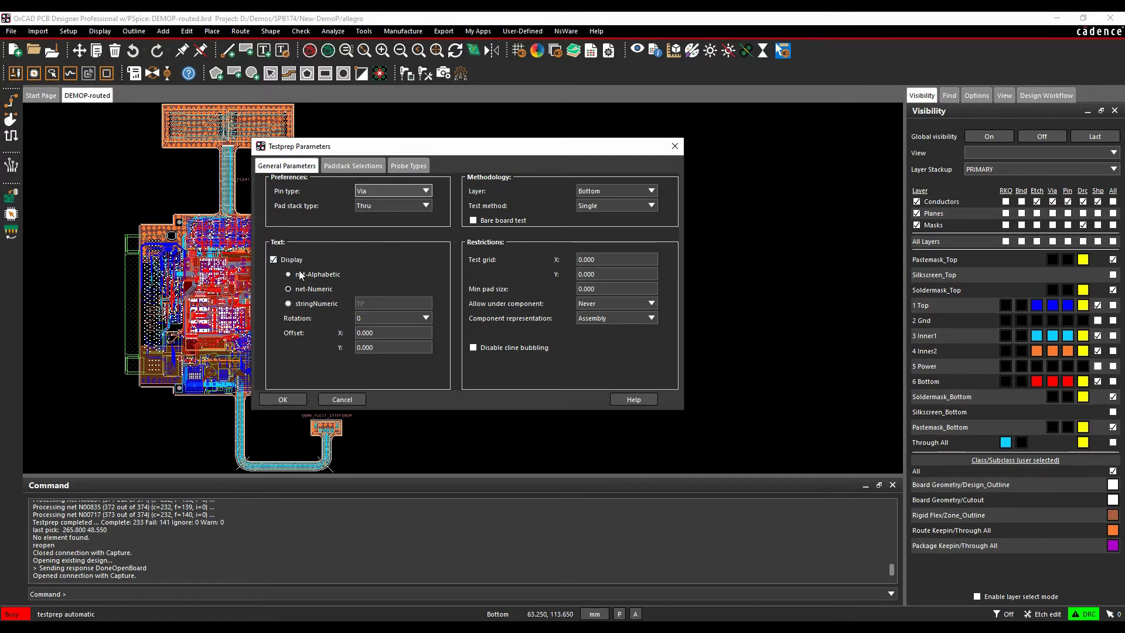
click(289, 304)
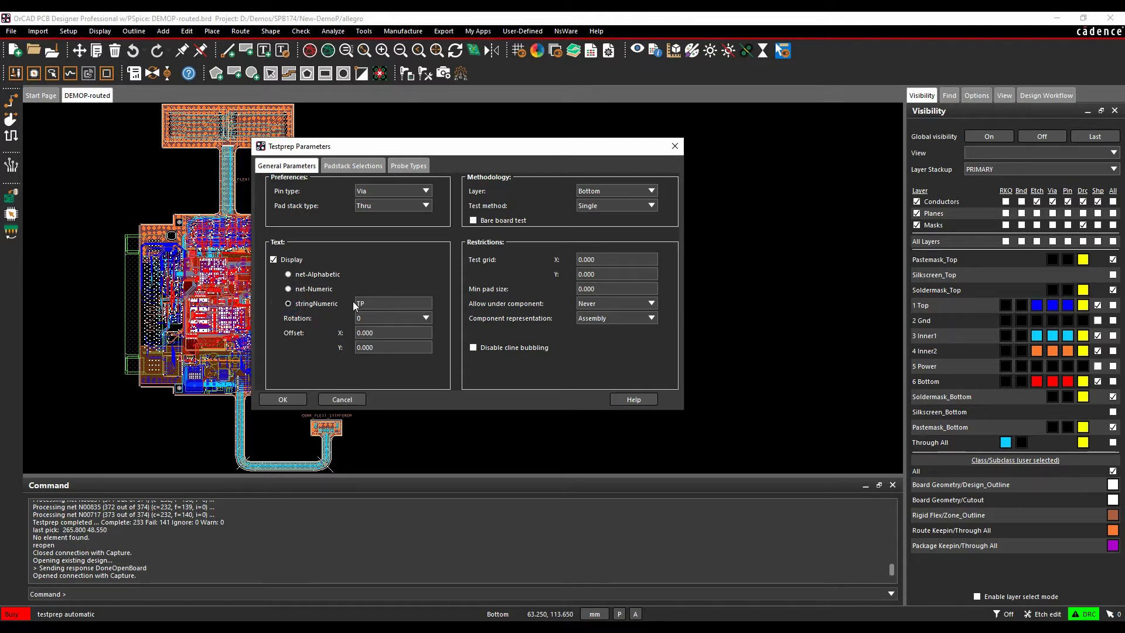
- Set the test point Layer to Either and keep the Single test method
click(609, 190)
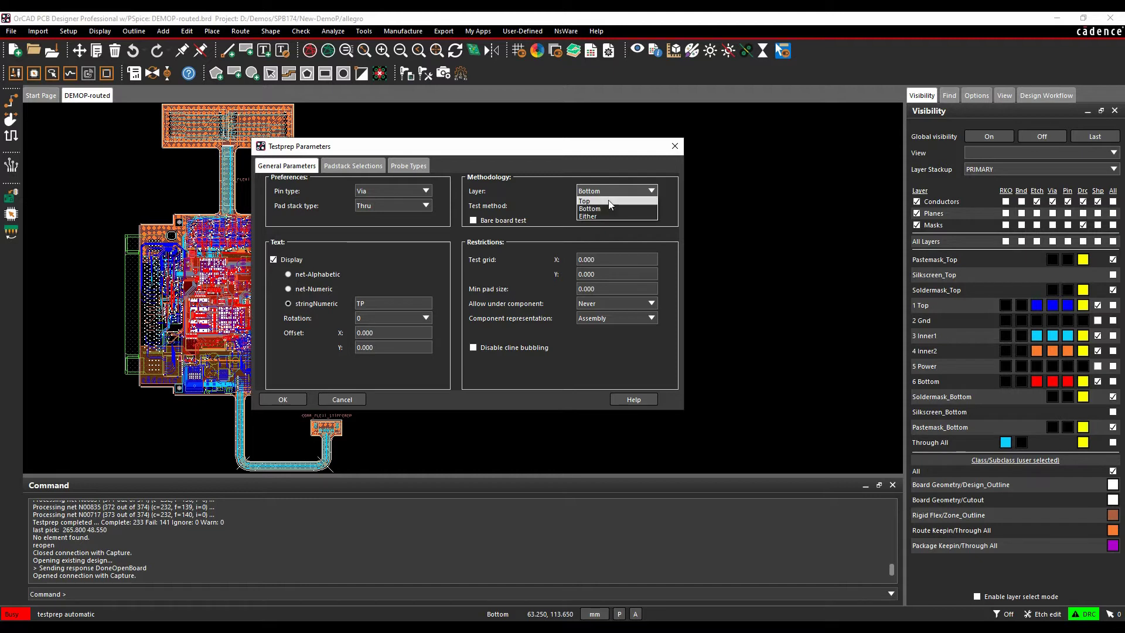
click(607, 216)
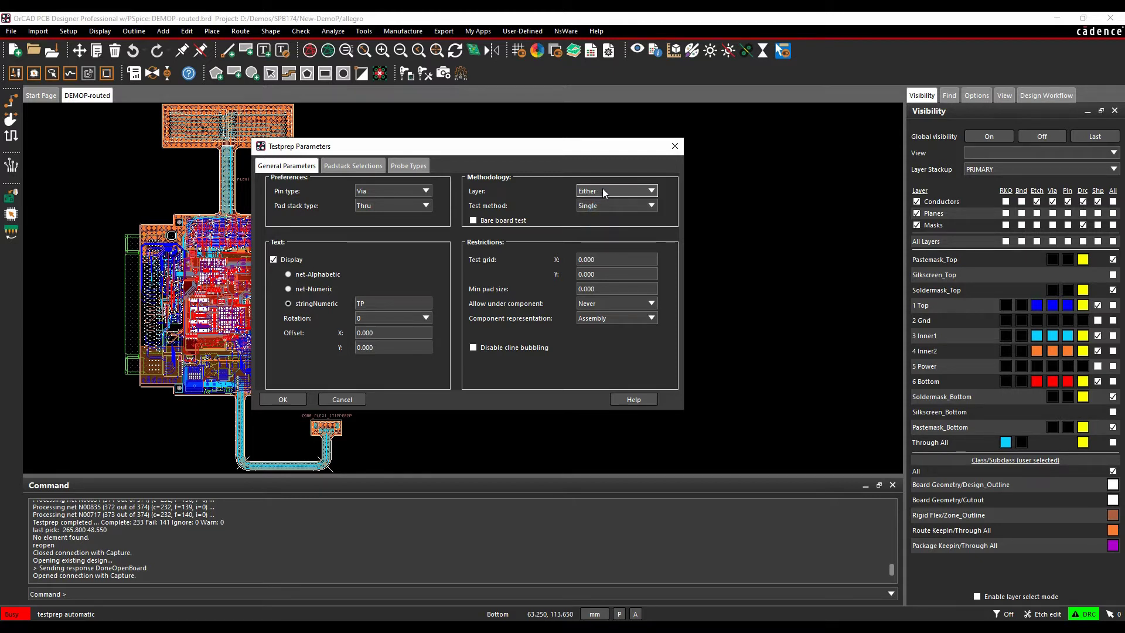
click(604, 206)
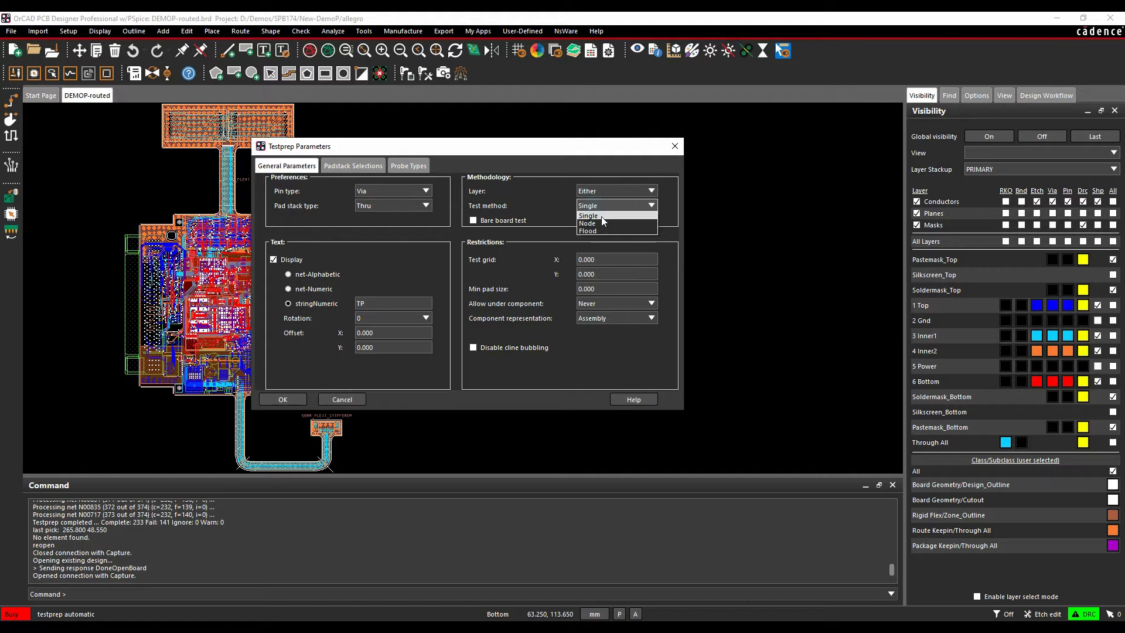
click(602, 217)
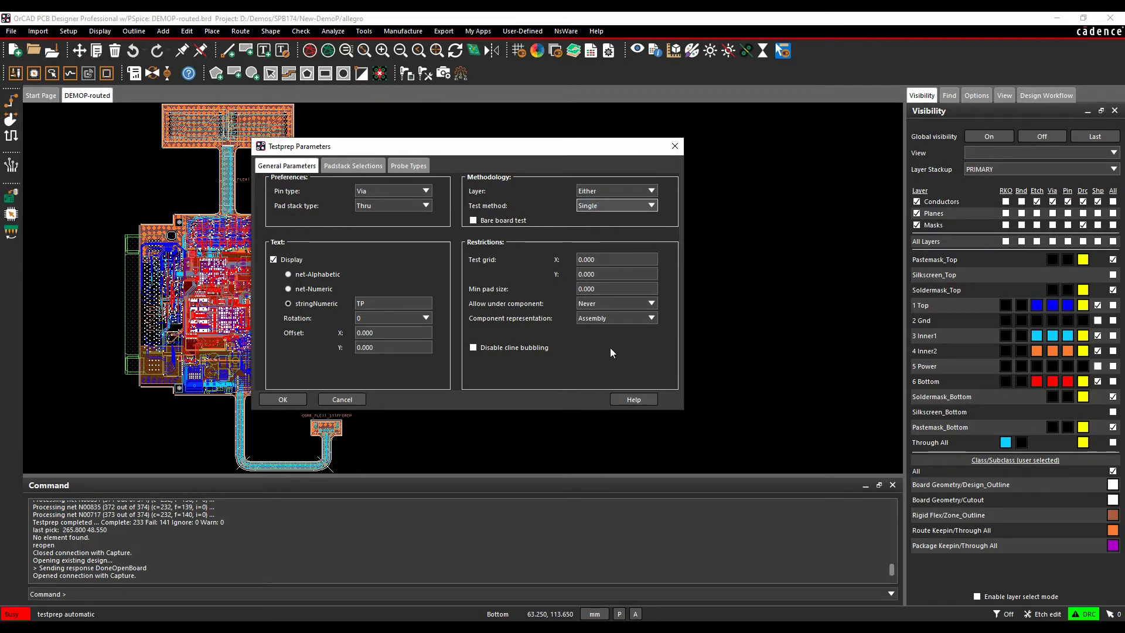
- On Padstack Selections, set VIA as the top-side padstack for SMT testpads and thru vias
click(354, 167)
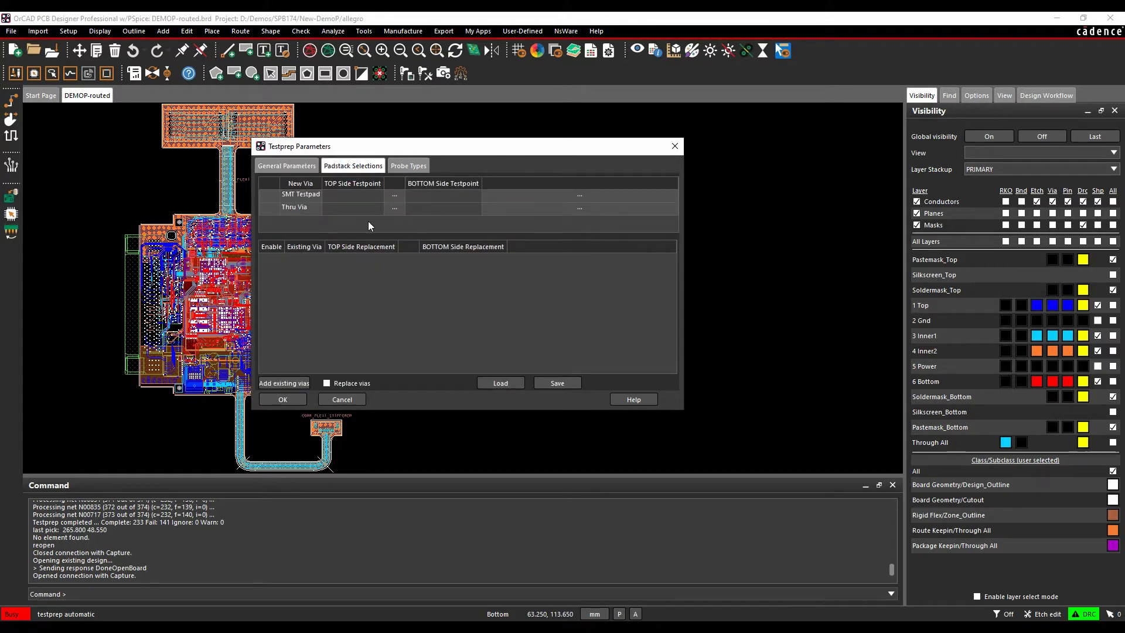
click(394, 195)
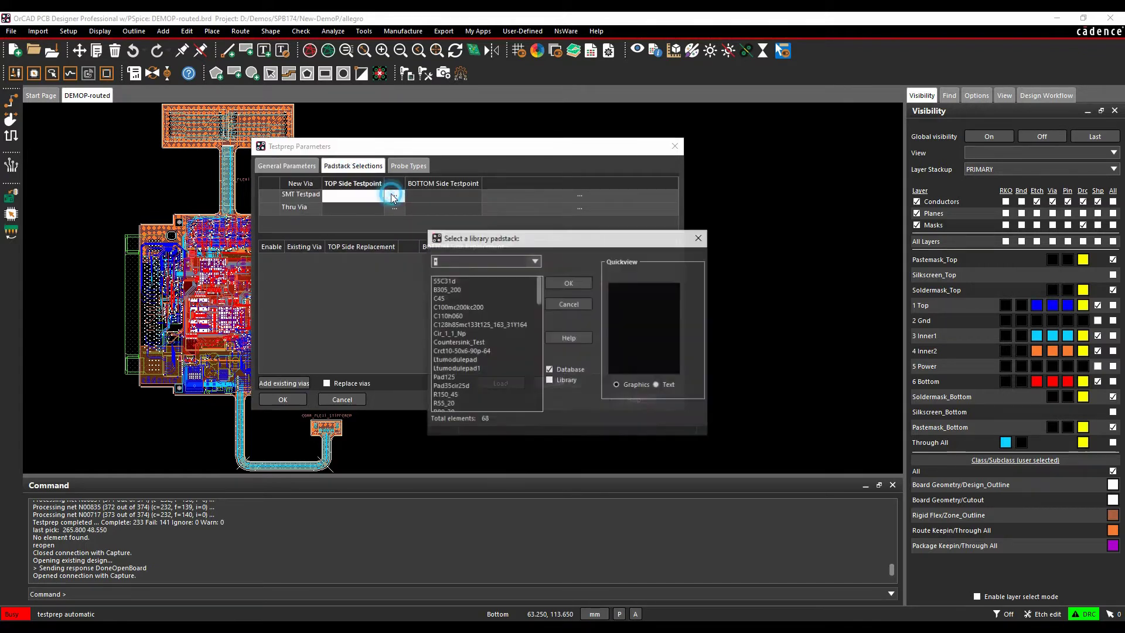
text(via*)
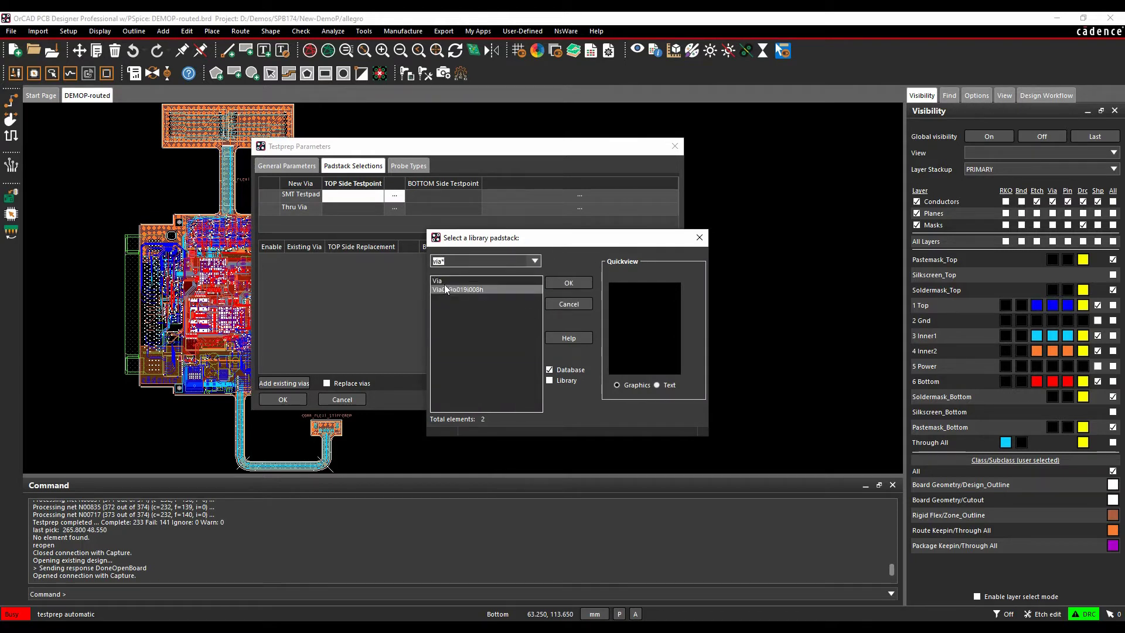
double_click(444, 281)
click(397, 208)
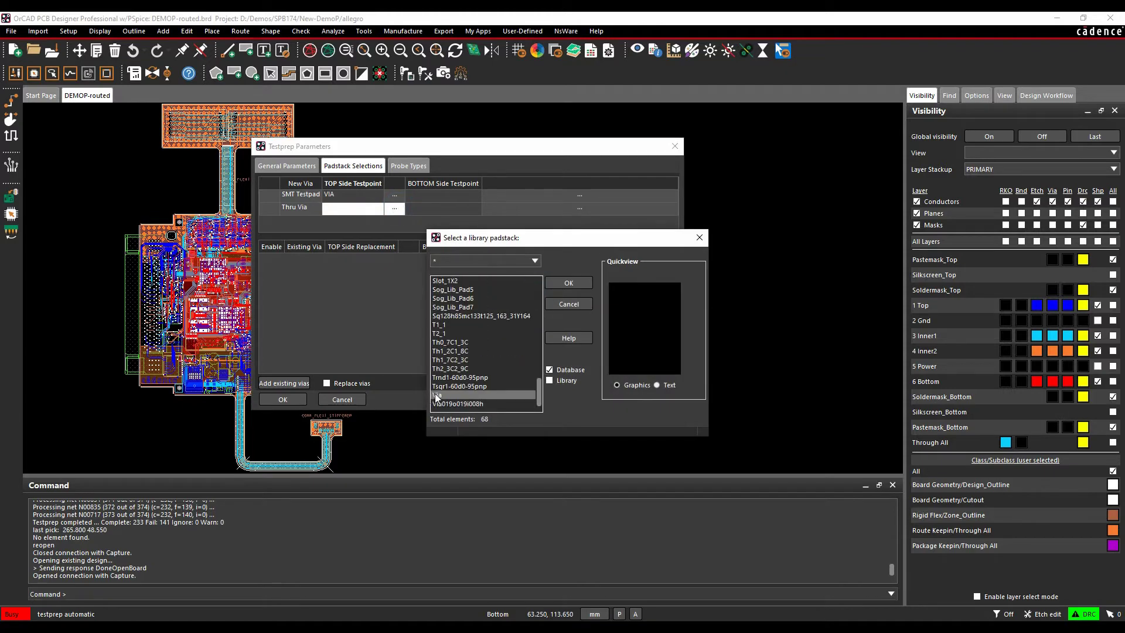
double_click(437, 395)
- Set VIA as the bottom-side padstack for SMT testpads and thru vias
click(582, 196)
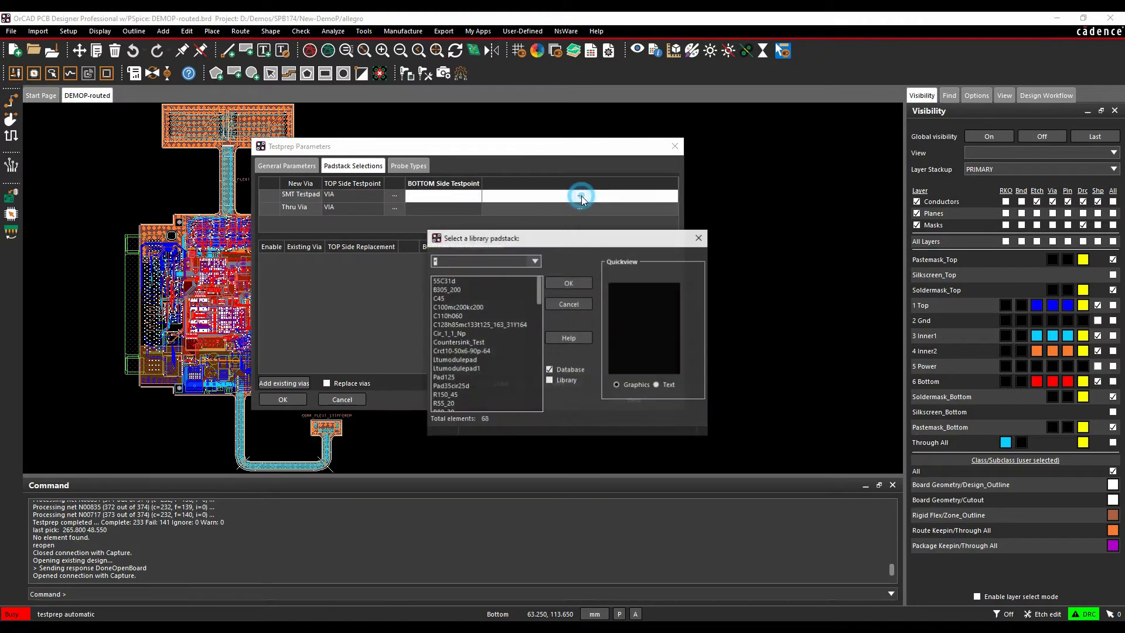
drag(540, 289, 537, 406)
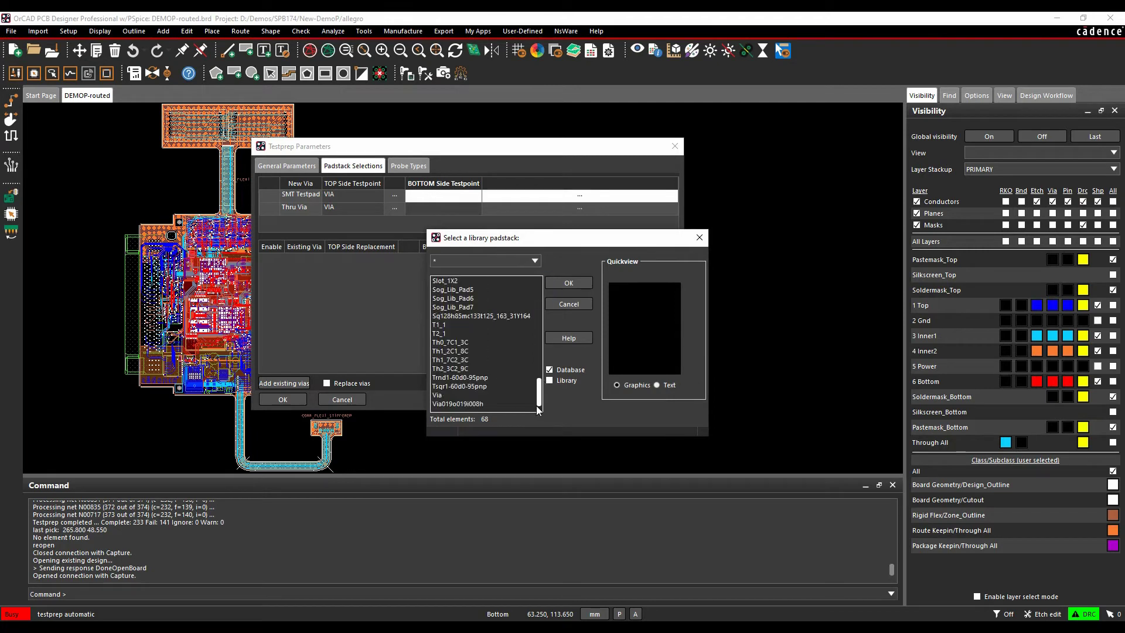
double_click(445, 395)
click(583, 205)
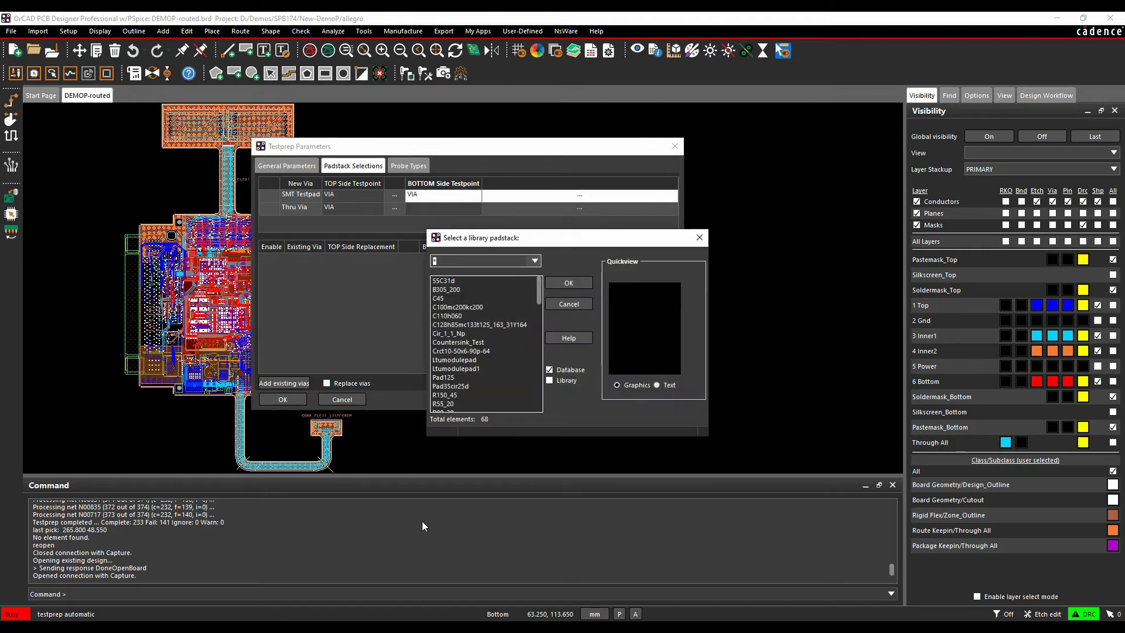
drag(539, 290, 538, 404)
click(473, 394)
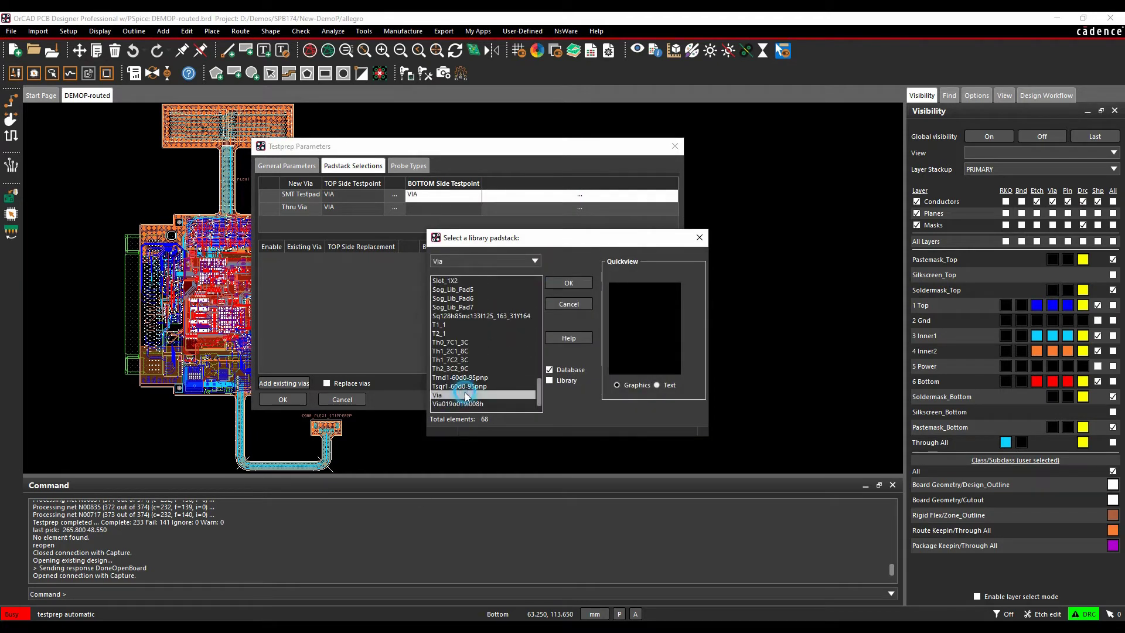
double_click(466, 393)
click(582, 207)
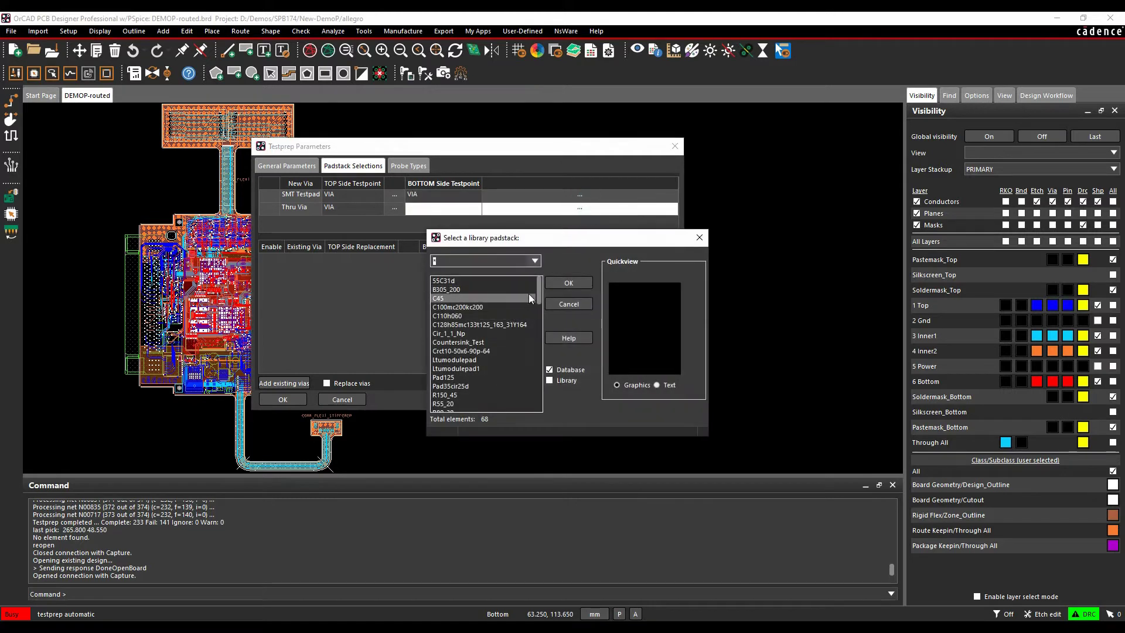
drag(539, 290, 539, 413)
click(456, 395)
double_click(455, 395)
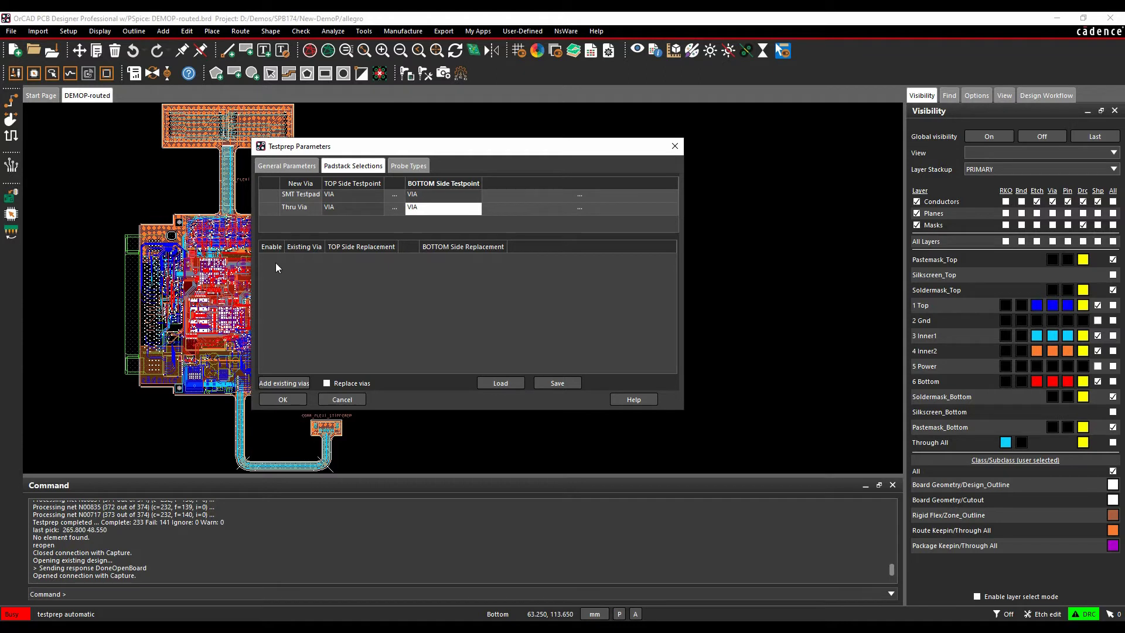
- Add the board's two existing vias to the list and leave Replace vias unchecked
click(327, 384)
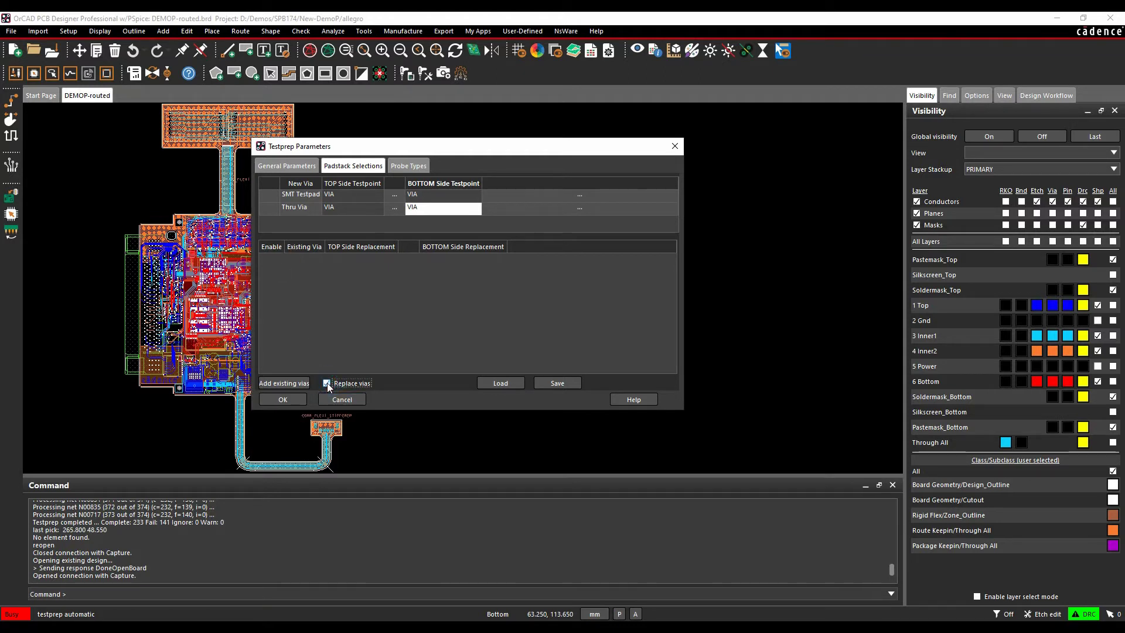
click(277, 387)
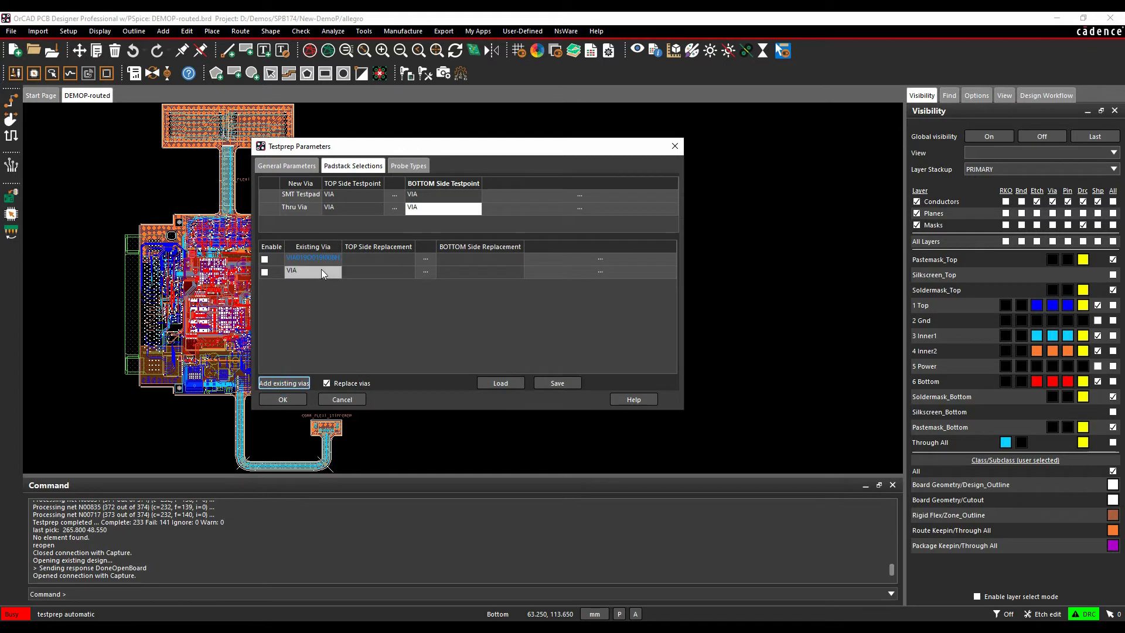
click(327, 383)
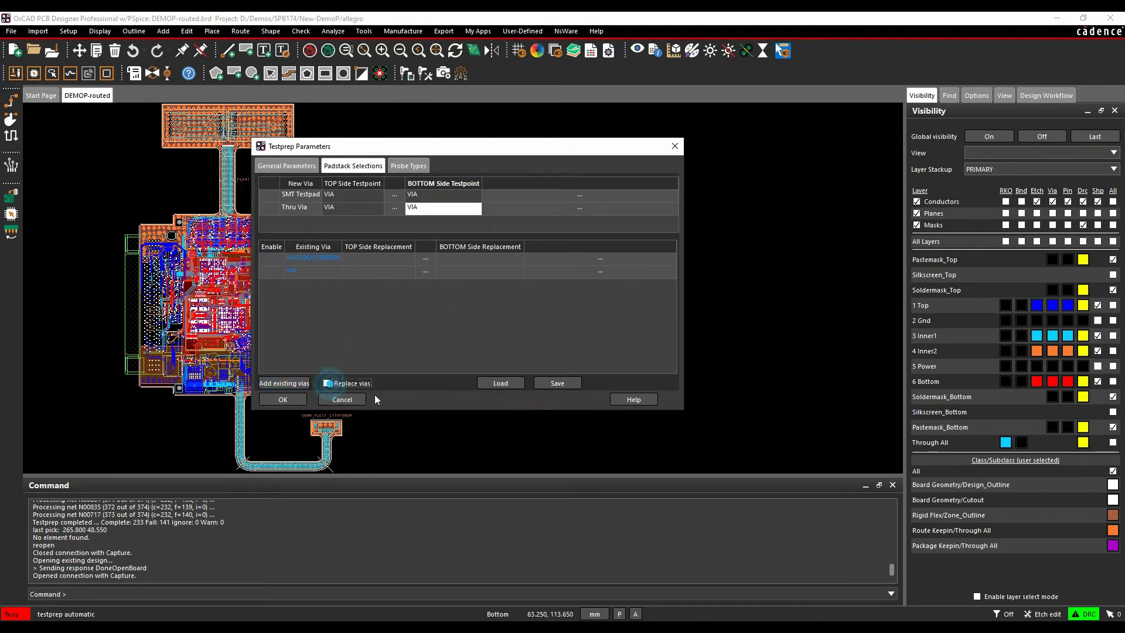
- On the Probe Types tab, add extra rows to the probe table
click(421, 166)
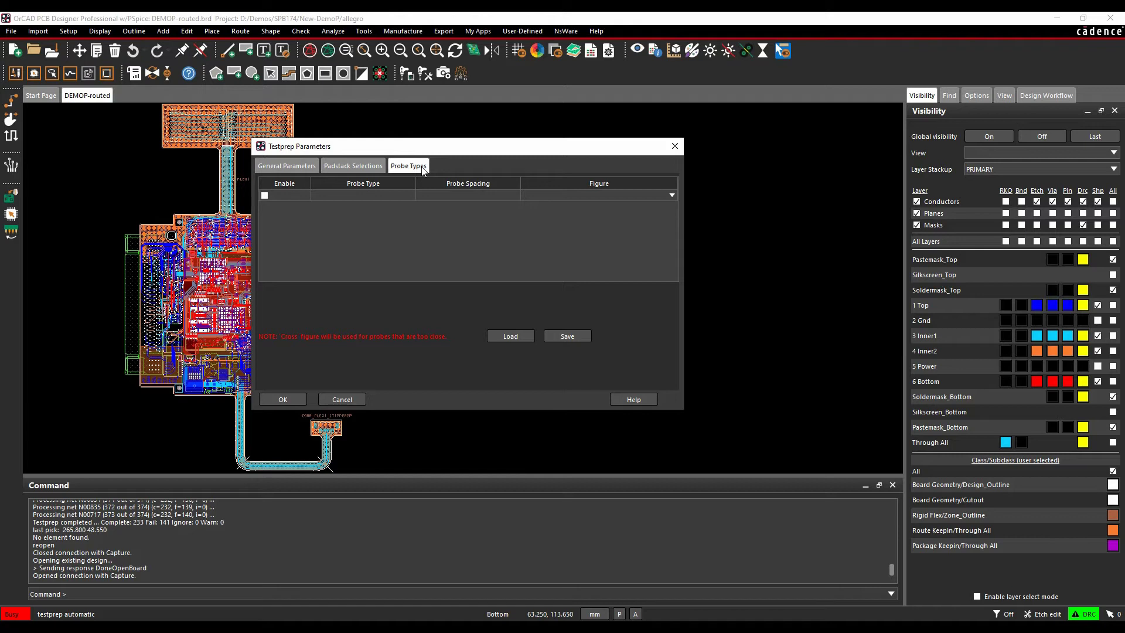
right_click(365, 199)
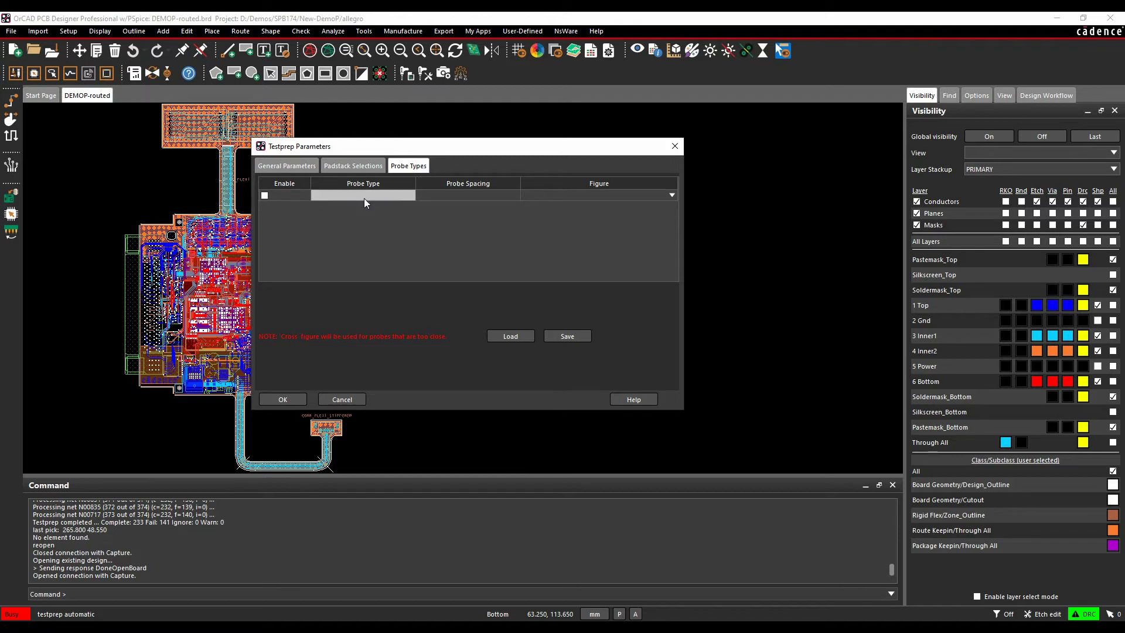
click(389, 206)
right_click(381, 201)
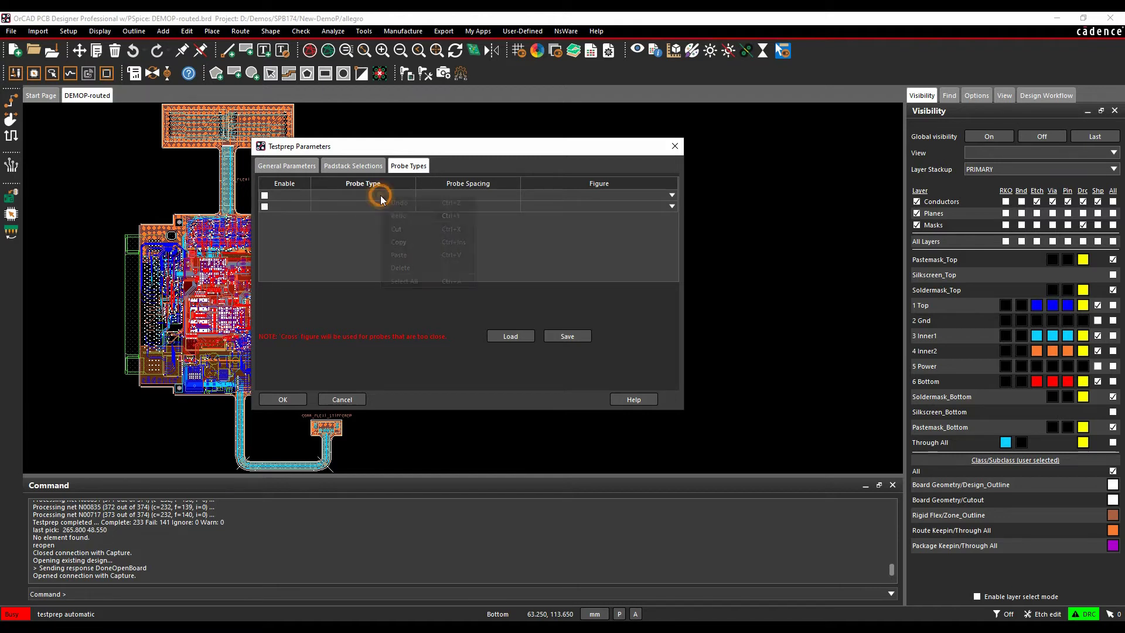
click(361, 235)
right_click(359, 207)
click(375, 214)
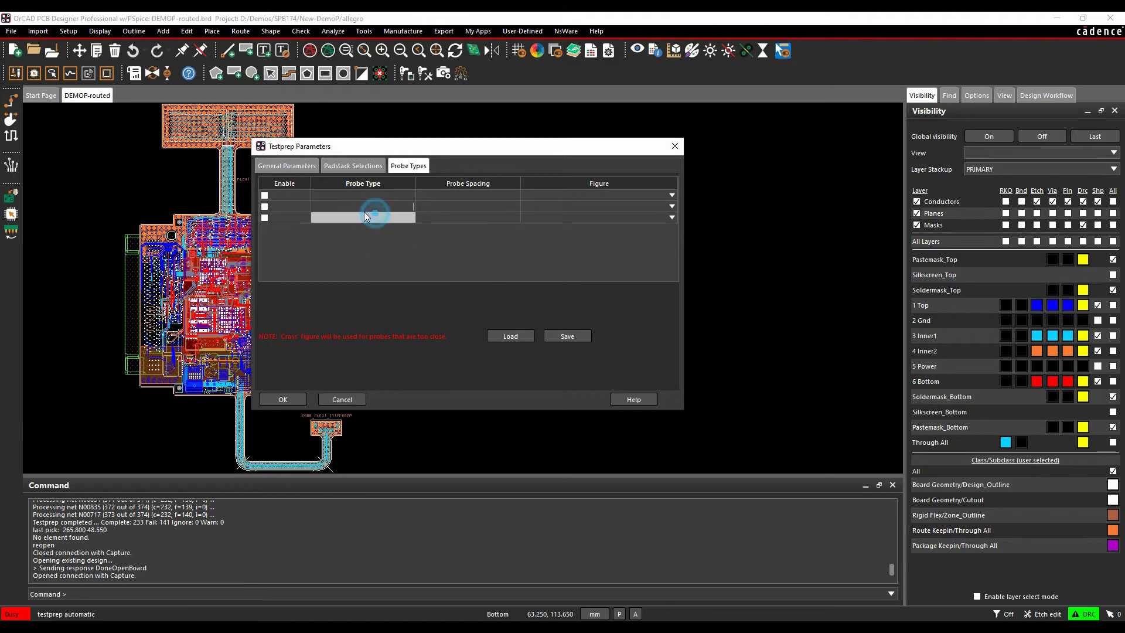
- Define the first probe type as 254 with 2.54 spacing and a Square figure
click(409, 198)
text(2)
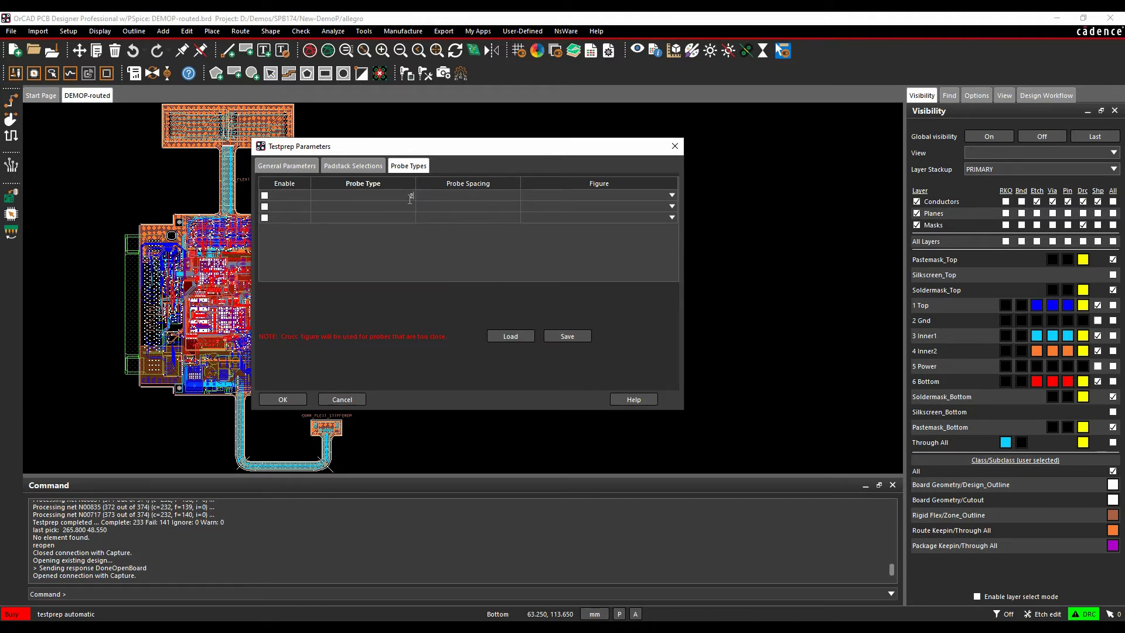
text(54)
key(Tab)
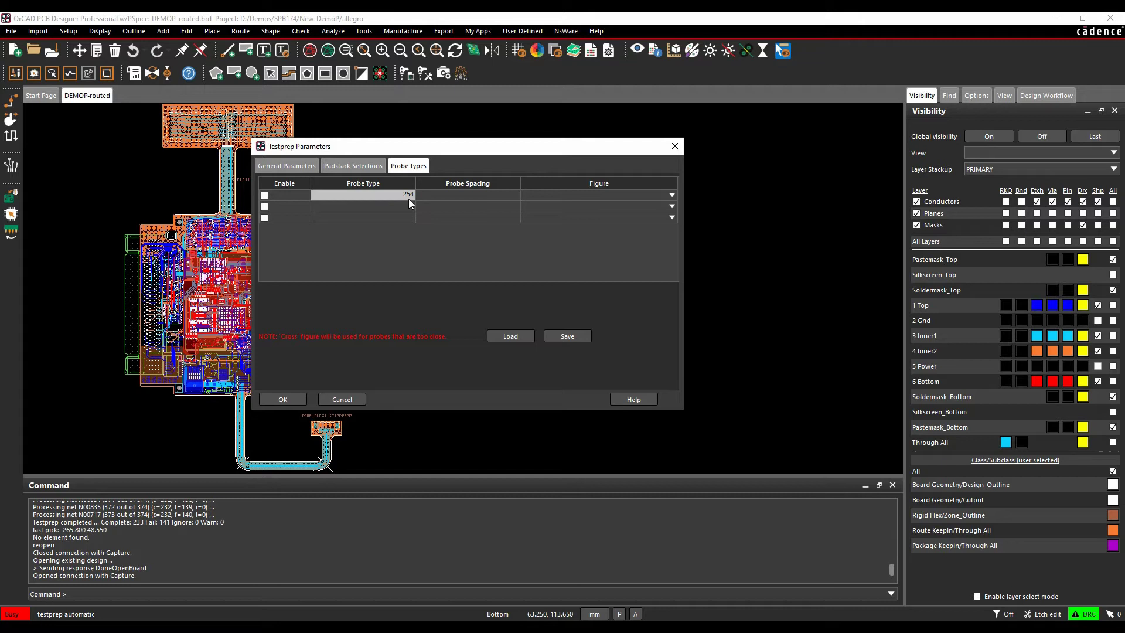
text(2.54)
key(Tab)
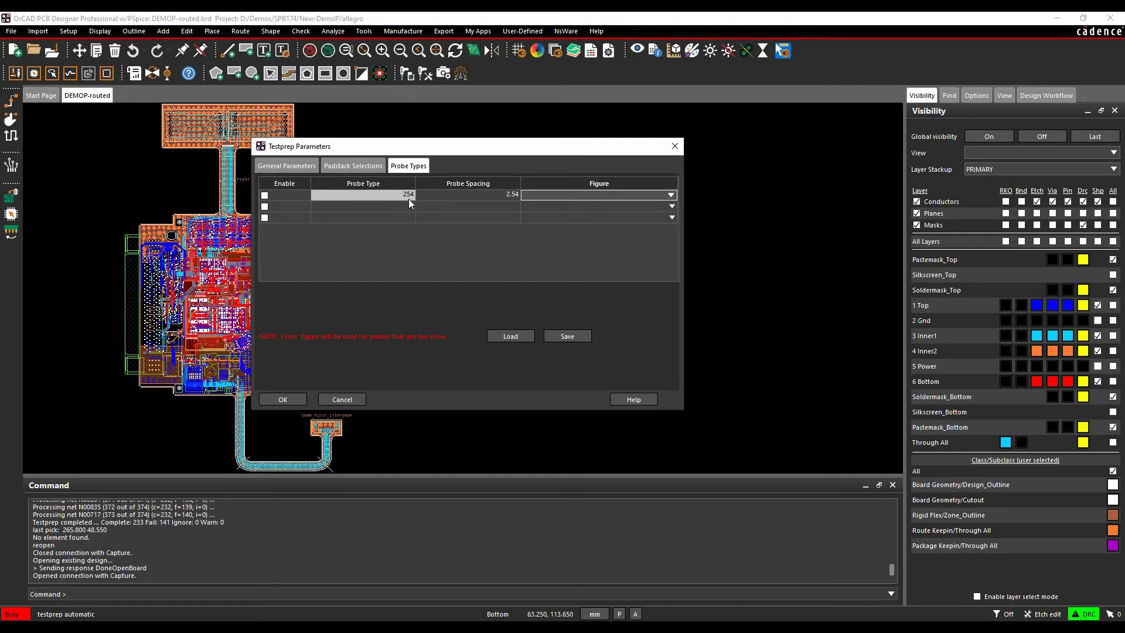
click(536, 194)
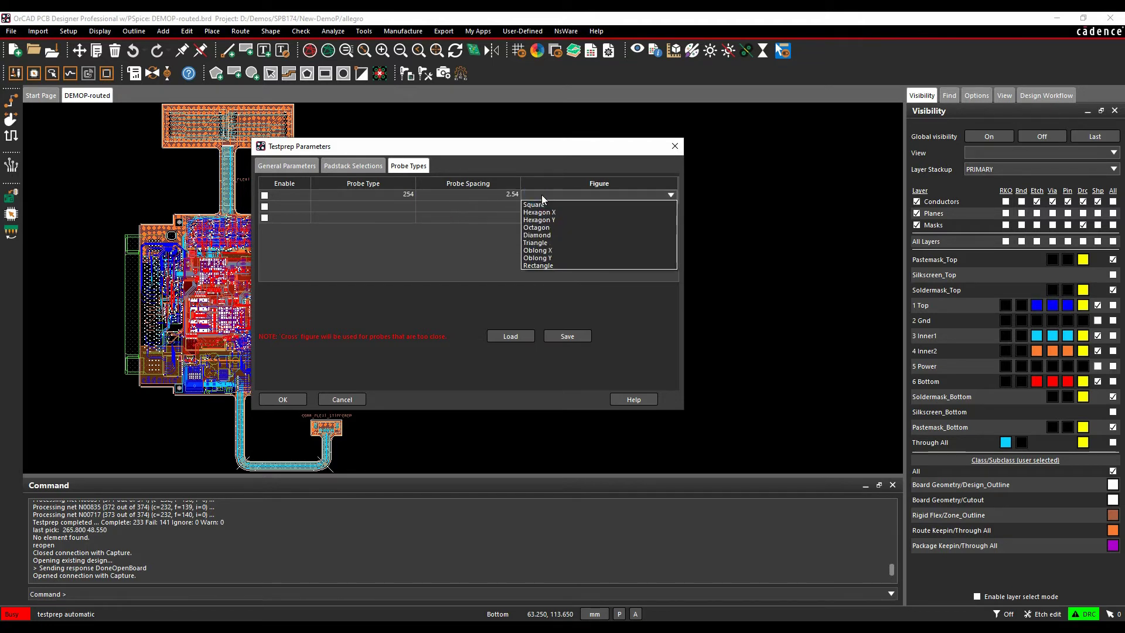
click(543, 204)
- Define probe type 127 with 1.27 spacing and Triangle figure, then enable both probe types
click(404, 205)
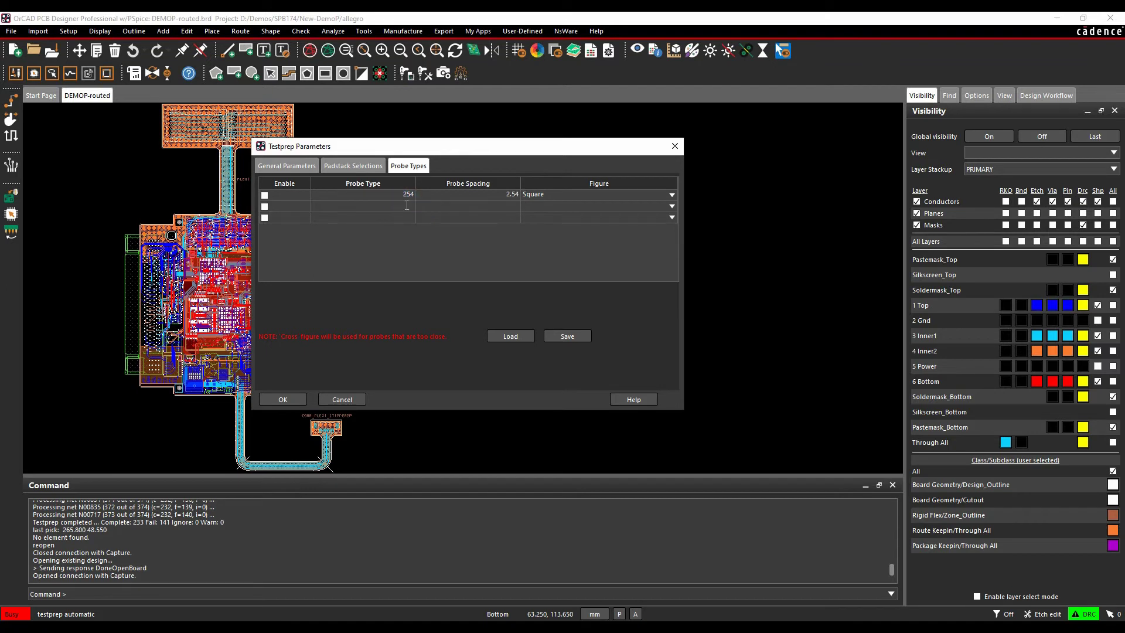
text(127)
key(Tab)
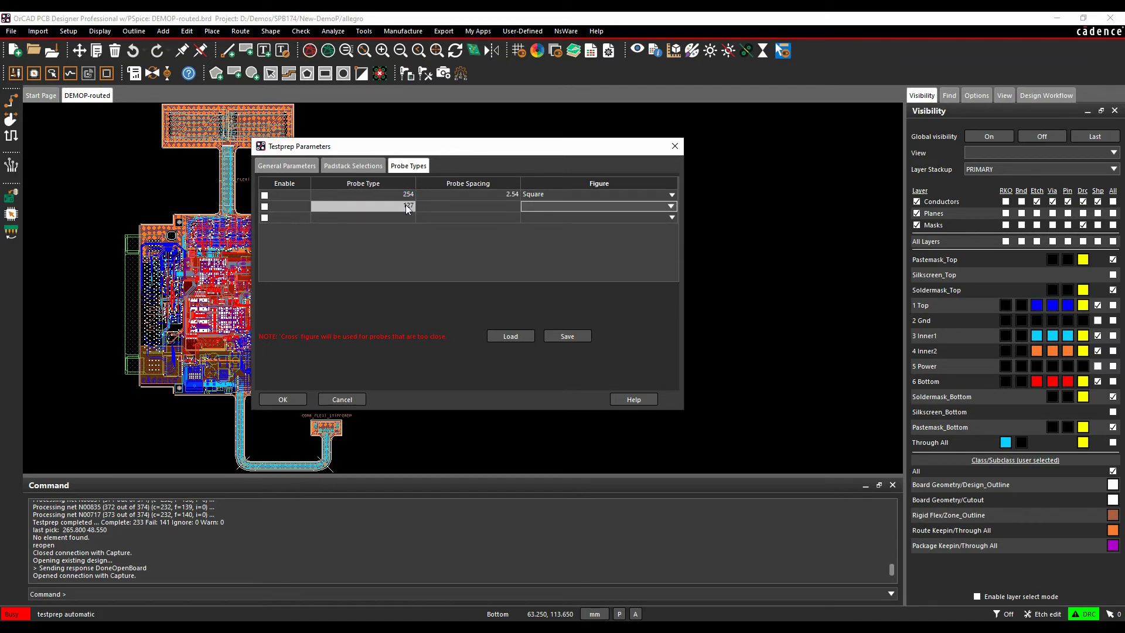
key(shift+Tab)
text(1.27)
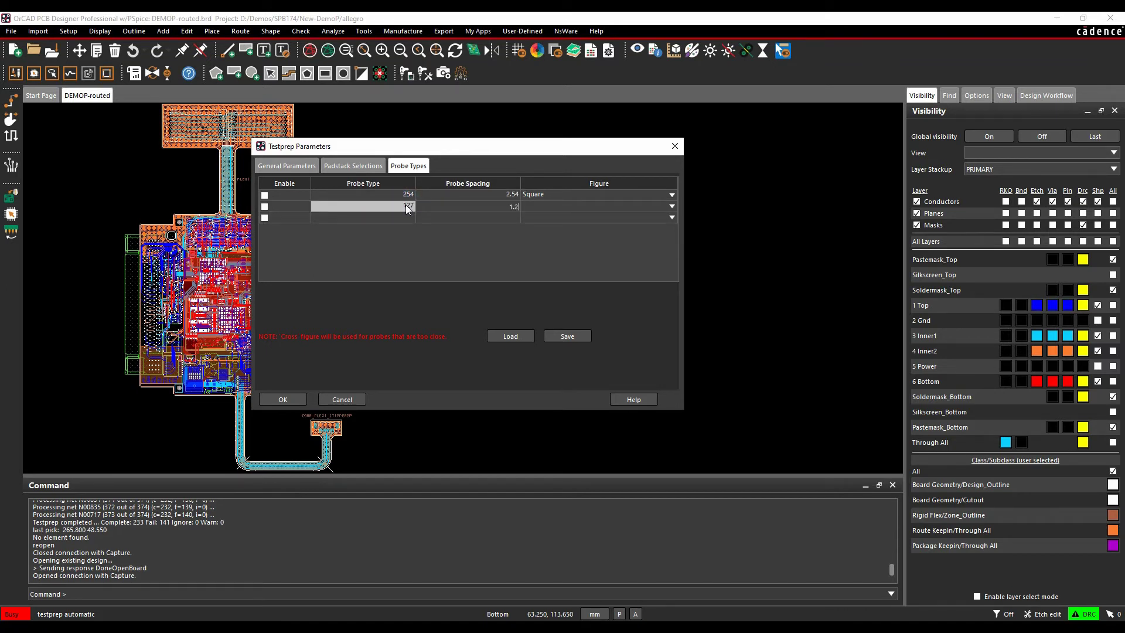
key(Tab)
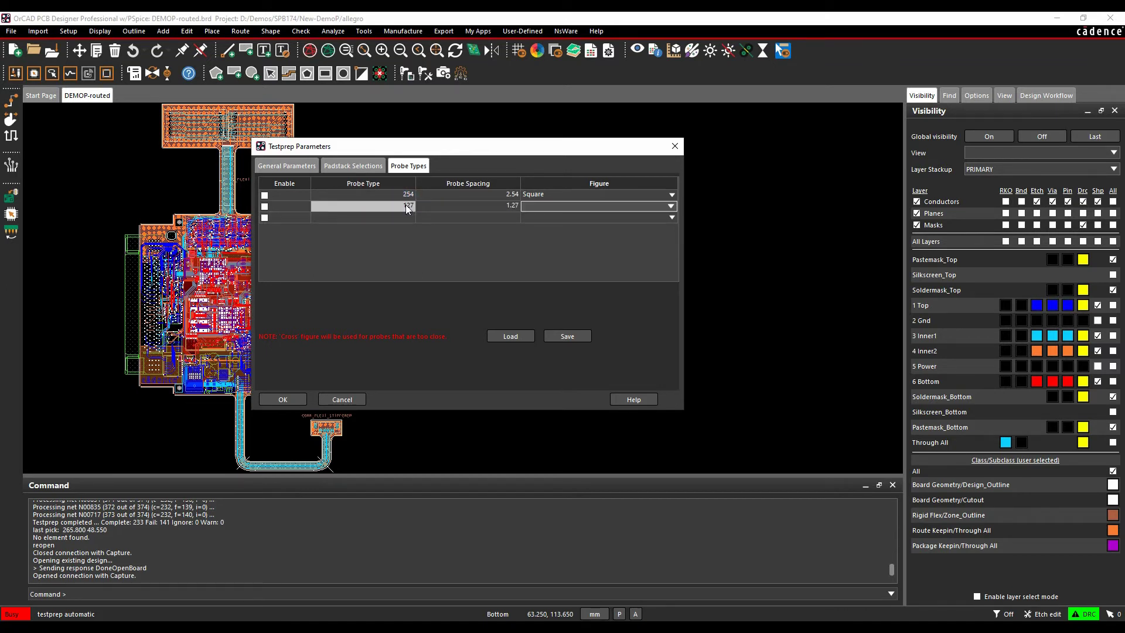
click(671, 209)
click(587, 256)
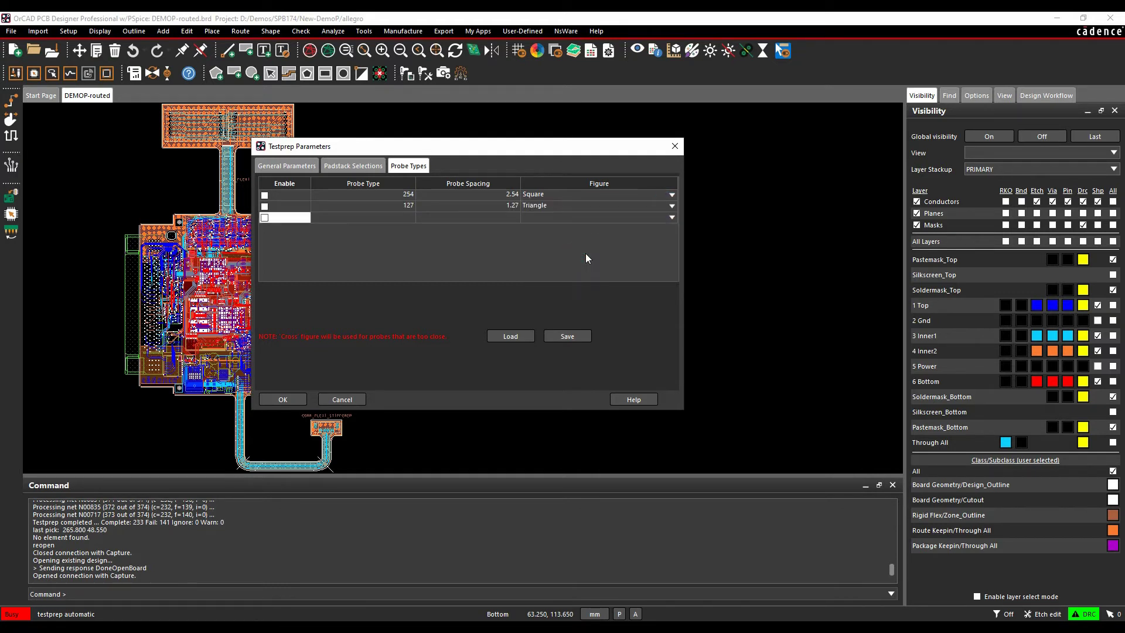
click(265, 195)
click(265, 206)
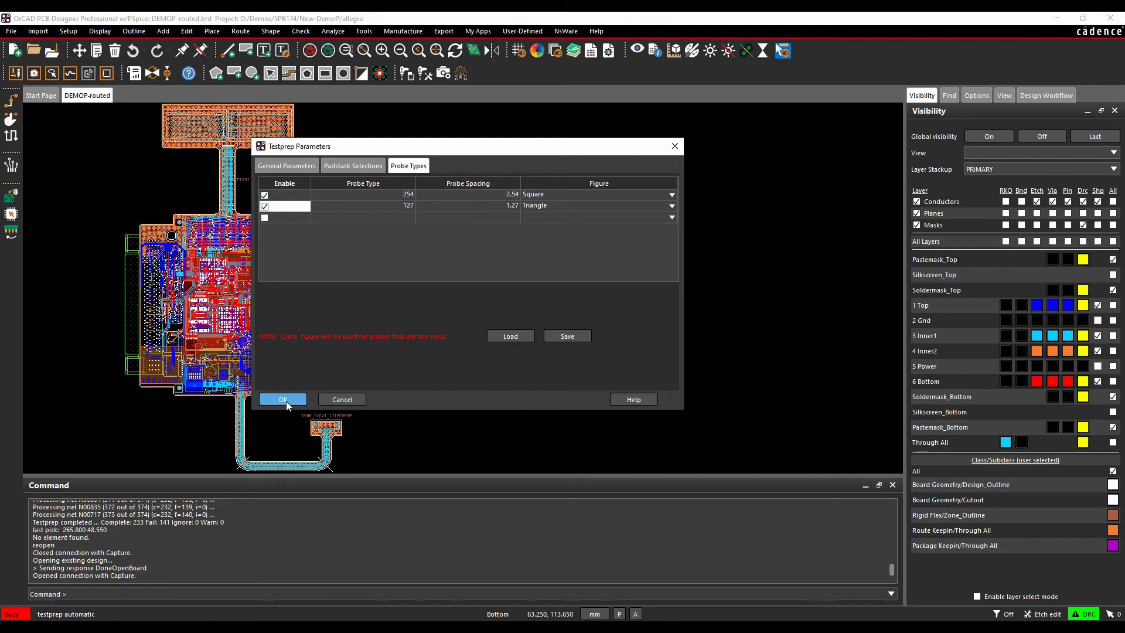
- Apply the parameters, allow tests directly on traces, and generate test points (276 nets, 98 failed)
click(283, 399)
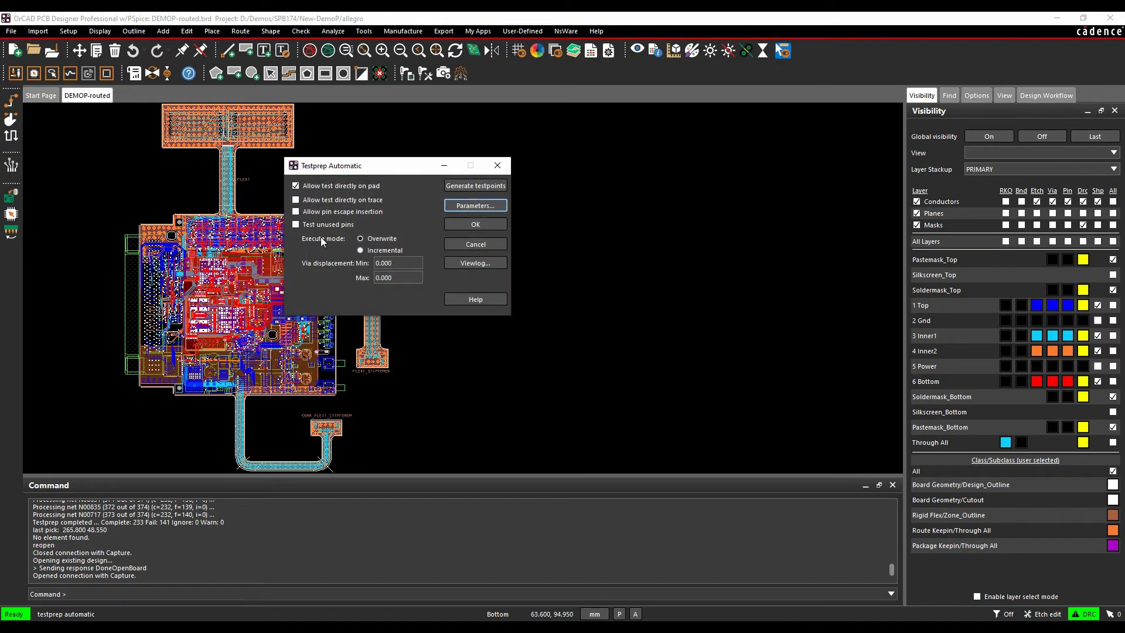
click(295, 201)
click(295, 199)
click(473, 186)
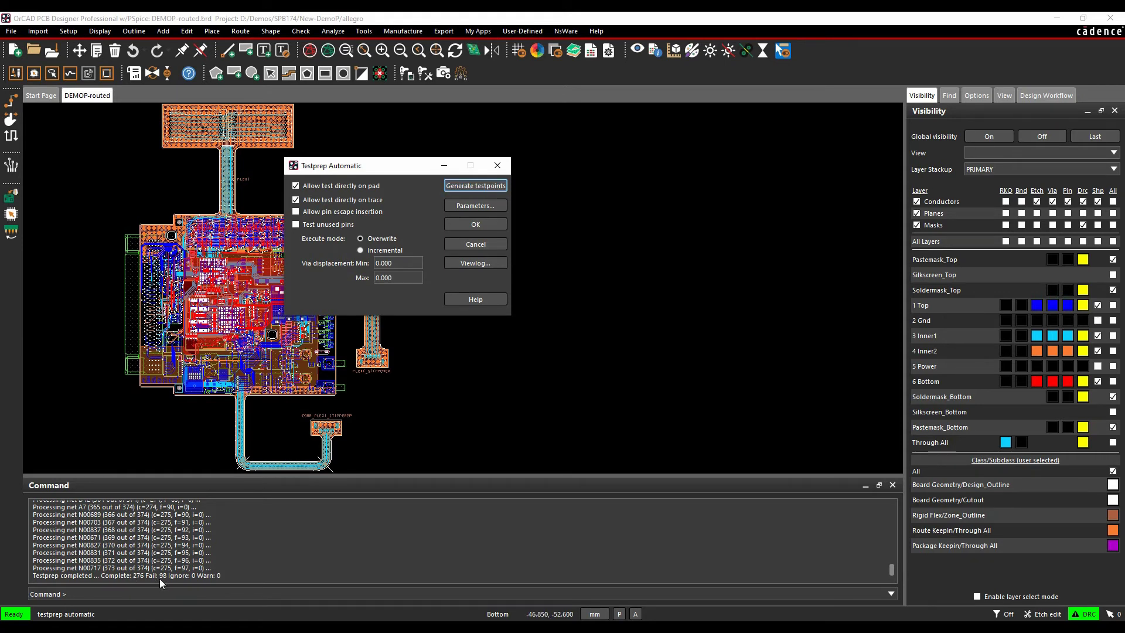
click(479, 261)
drag(474, 292, 466, 84)
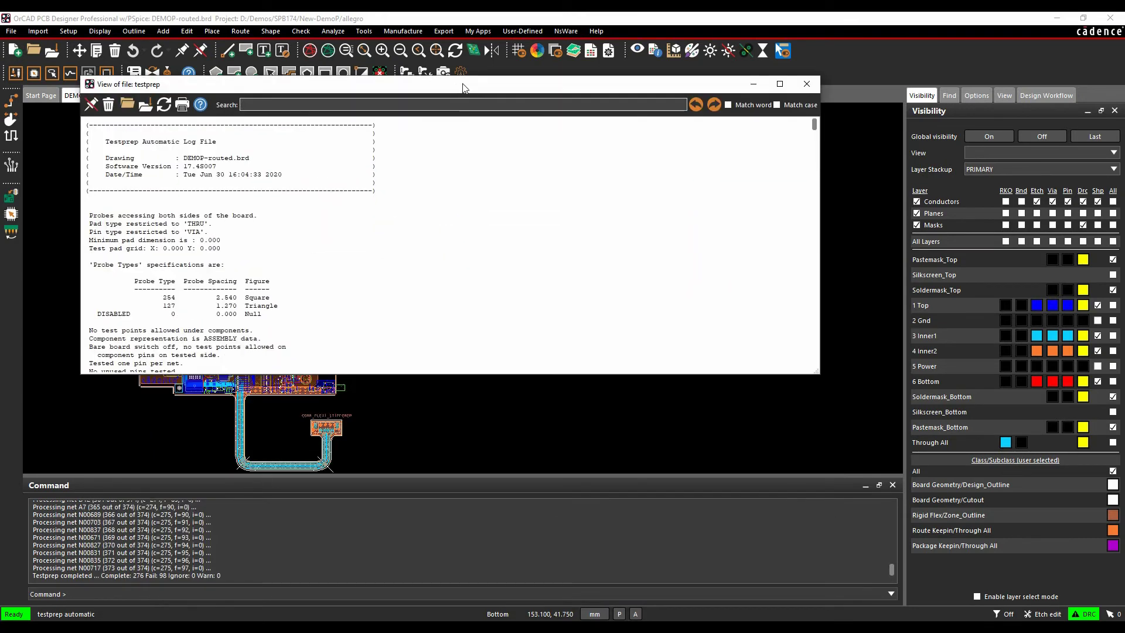
drag(818, 125, 819, 146)
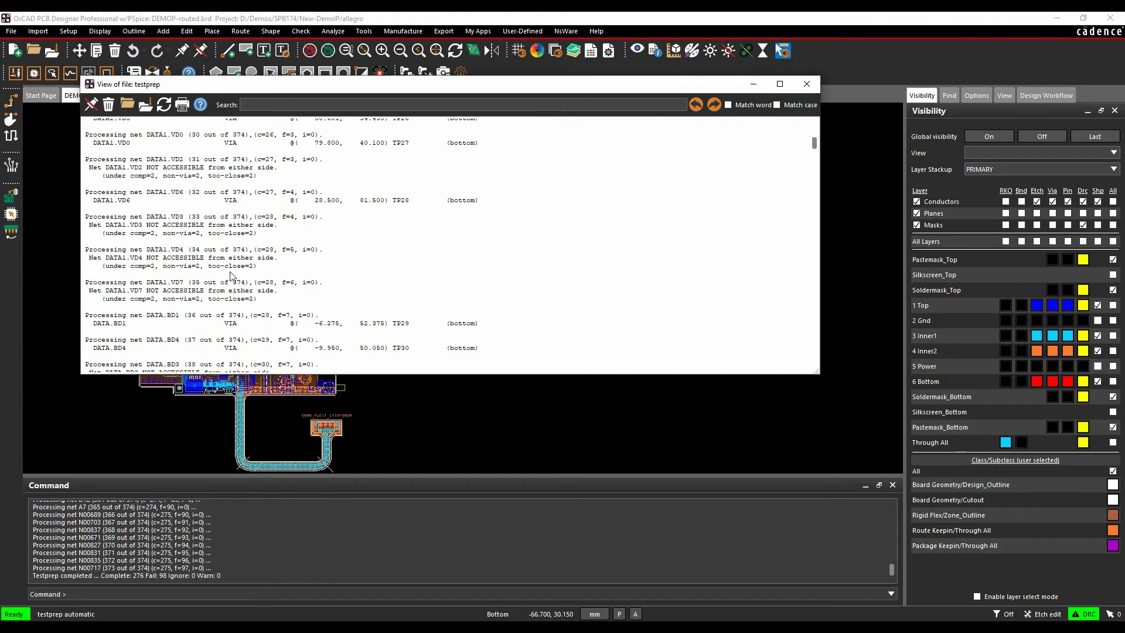
click(806, 85)
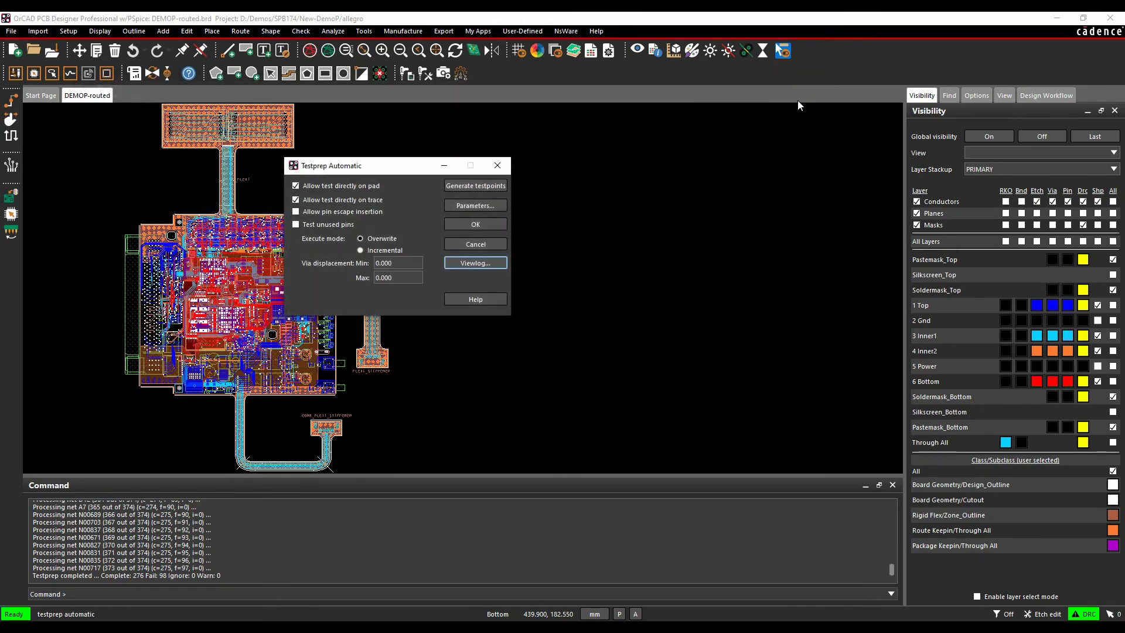
- In the Color Dialog, turn global visibility off and go to the Manufacturing layers
click(476, 225)
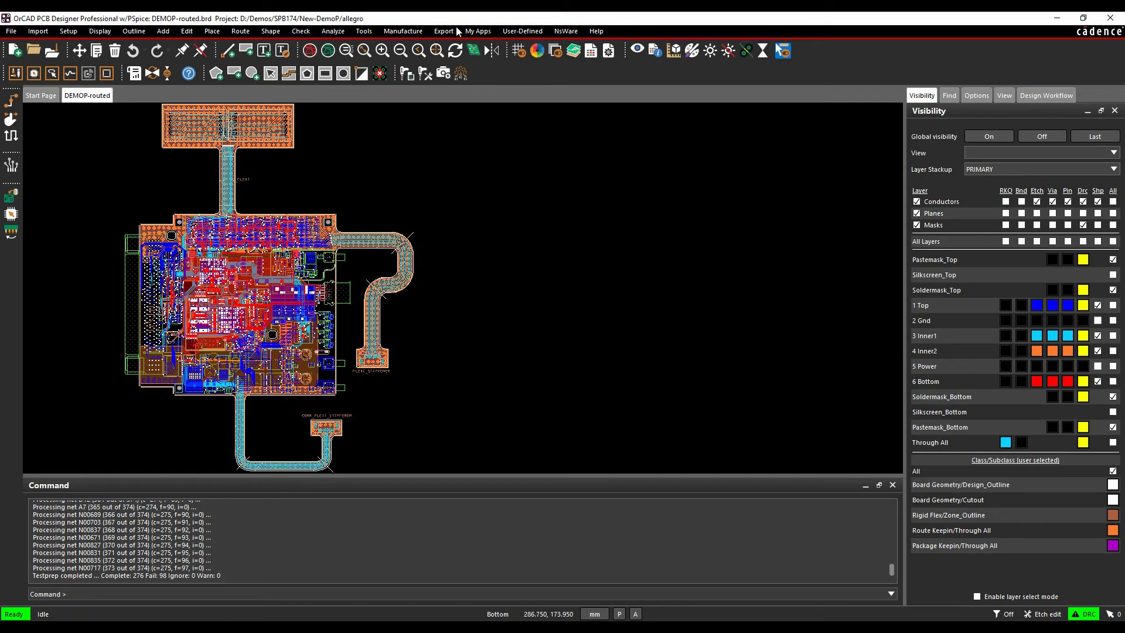
click(537, 52)
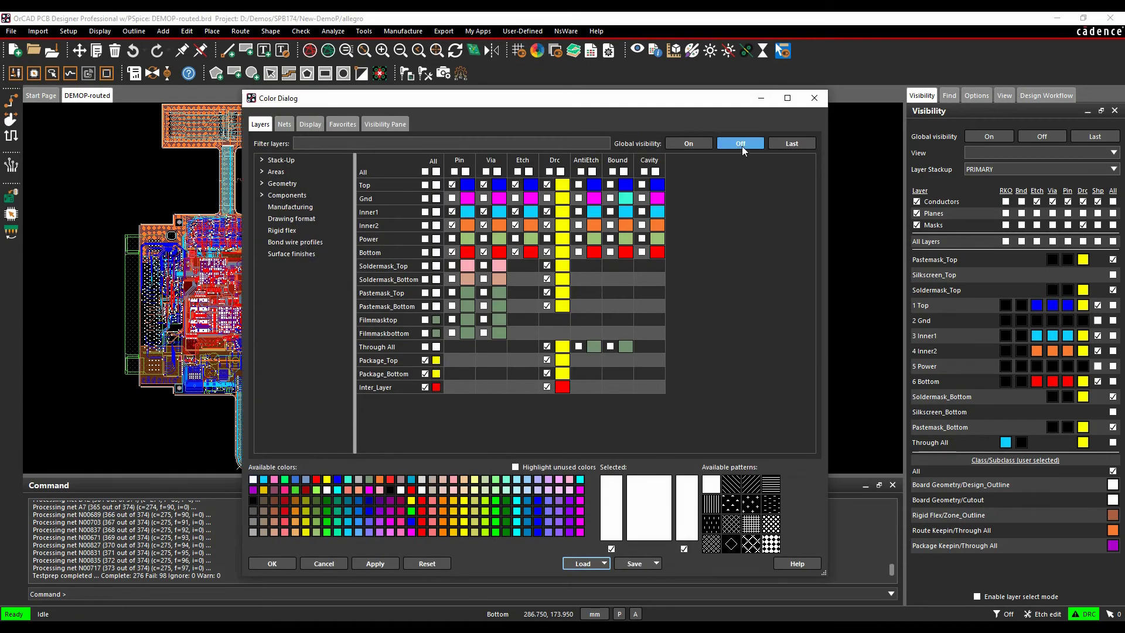
click(740, 143)
click(298, 196)
click(282, 206)
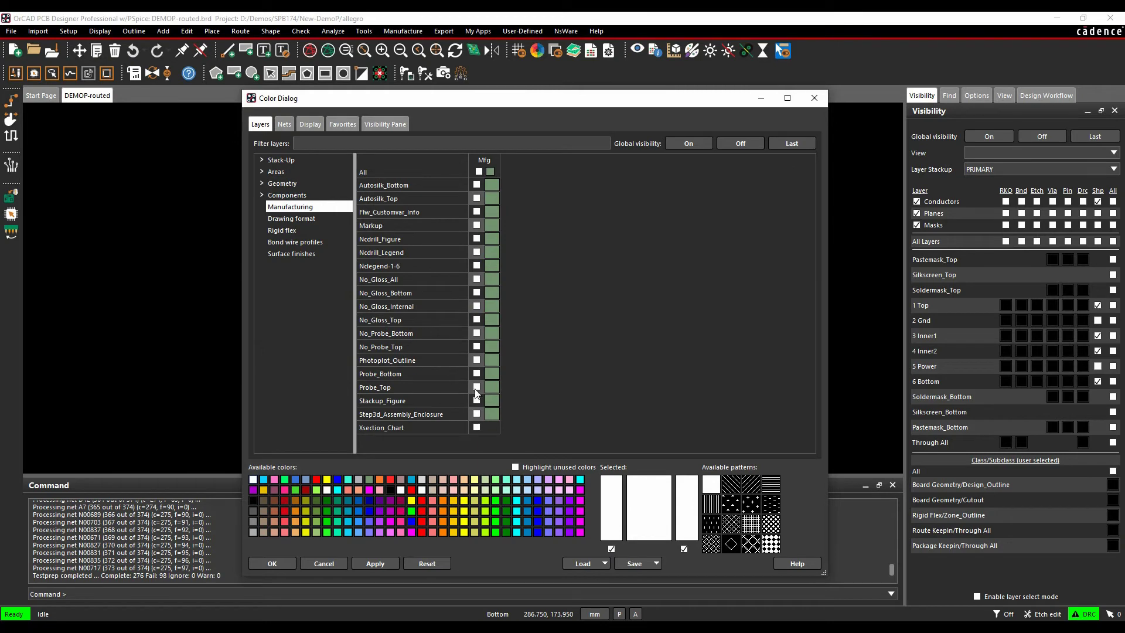
- Show Probe_Top and Probe_Bottom, coloured yellow and magenta respectively
click(477, 387)
click(477, 375)
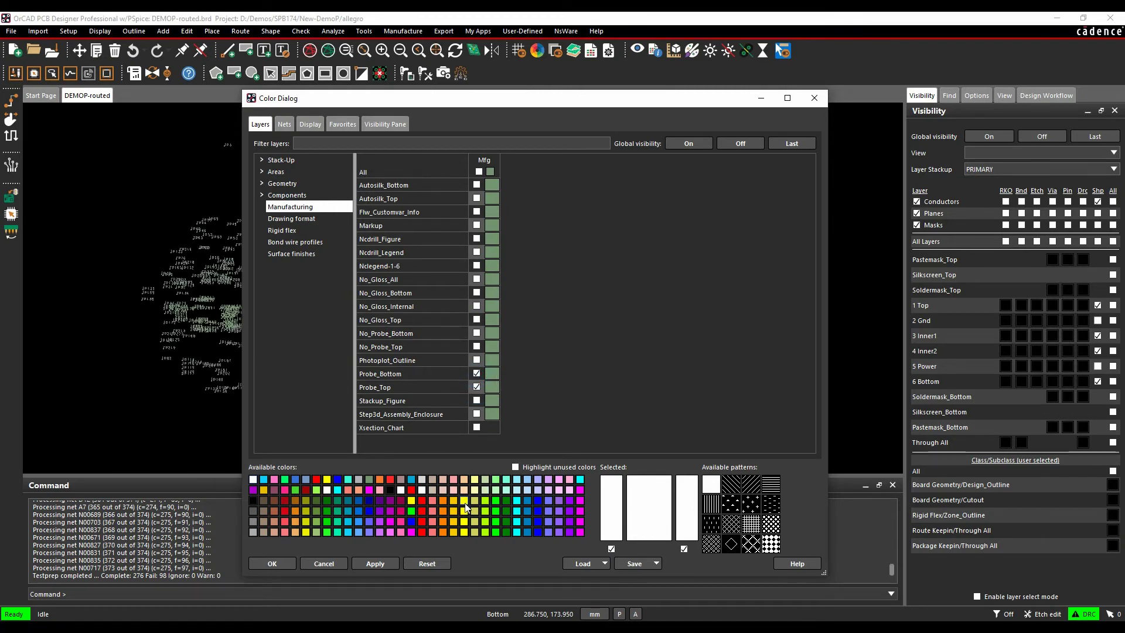
click(491, 386)
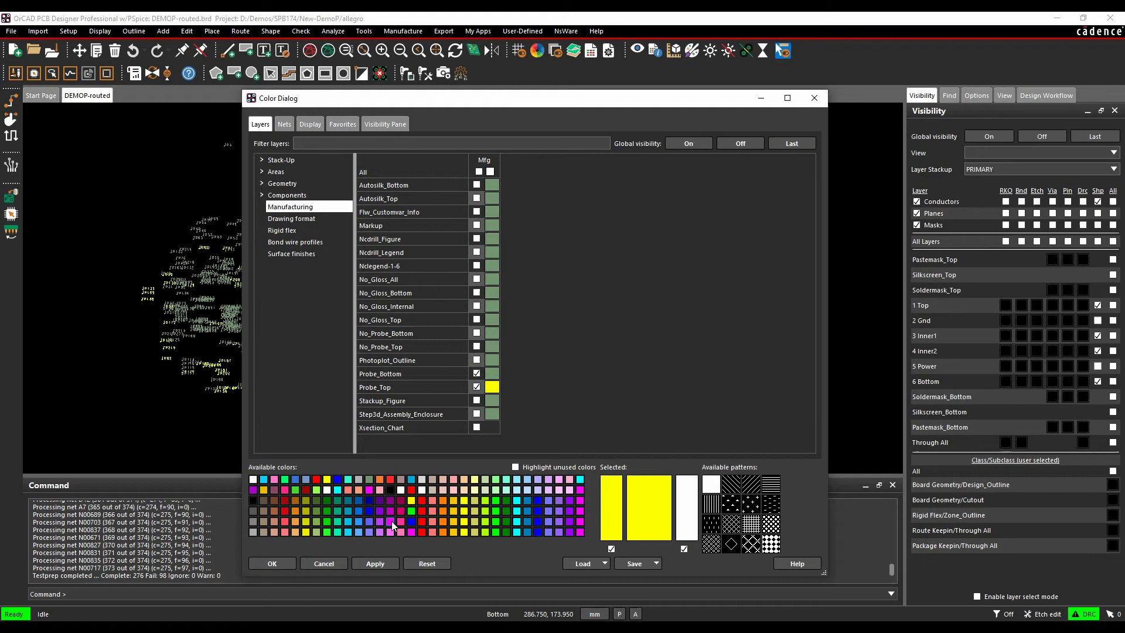
click(392, 521)
click(490, 374)
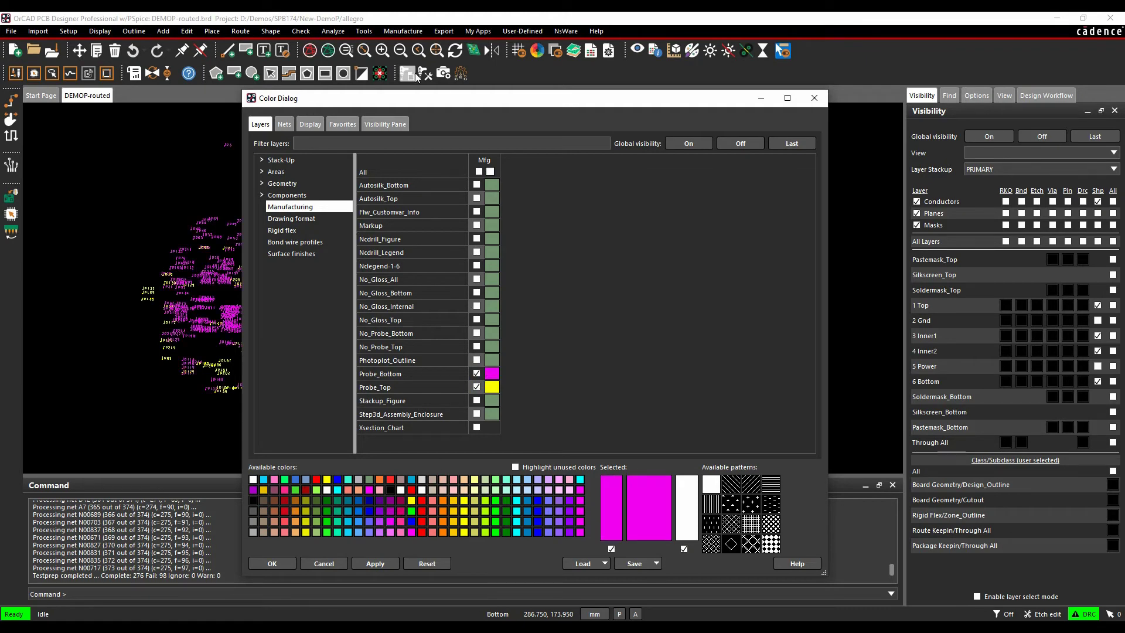
- Bring TP149 and TP150 into view and show Pin and Via on the 6 Bottom layer
drag(424, 99, 549, 97)
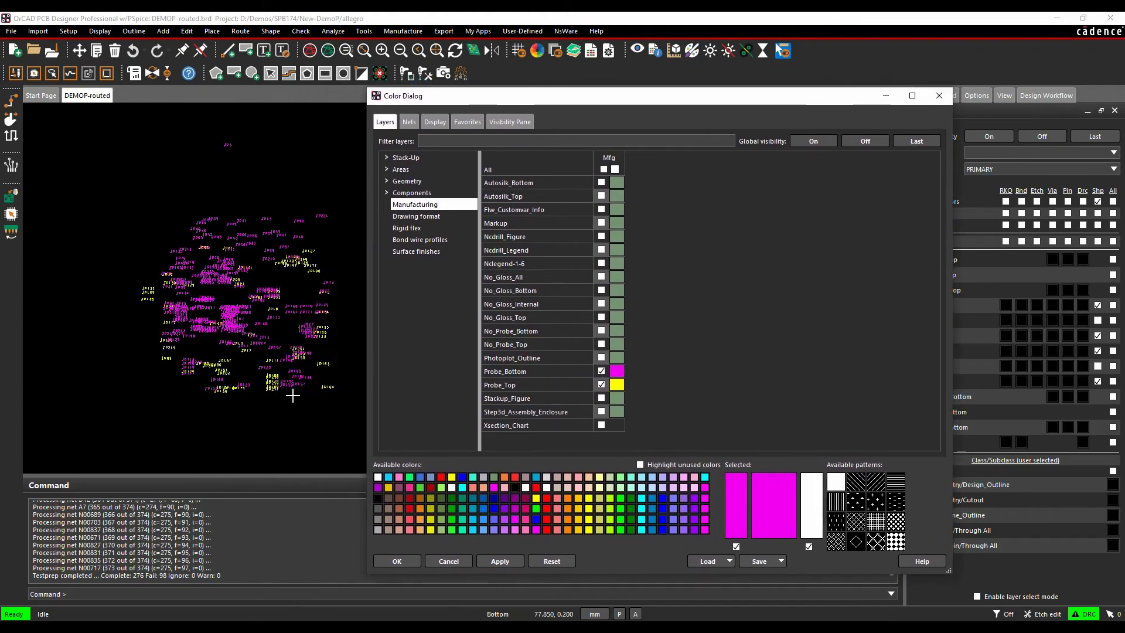
scroll(238, 319, up, 4)
scroll(263, 282, up, 3)
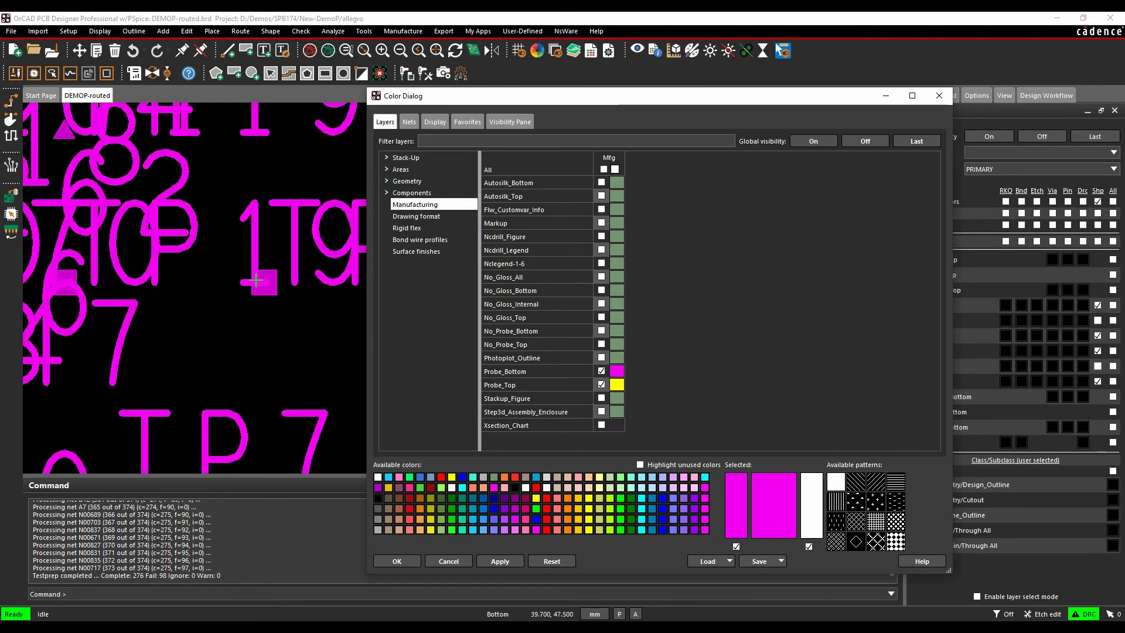
scroll(256, 281, down, 2)
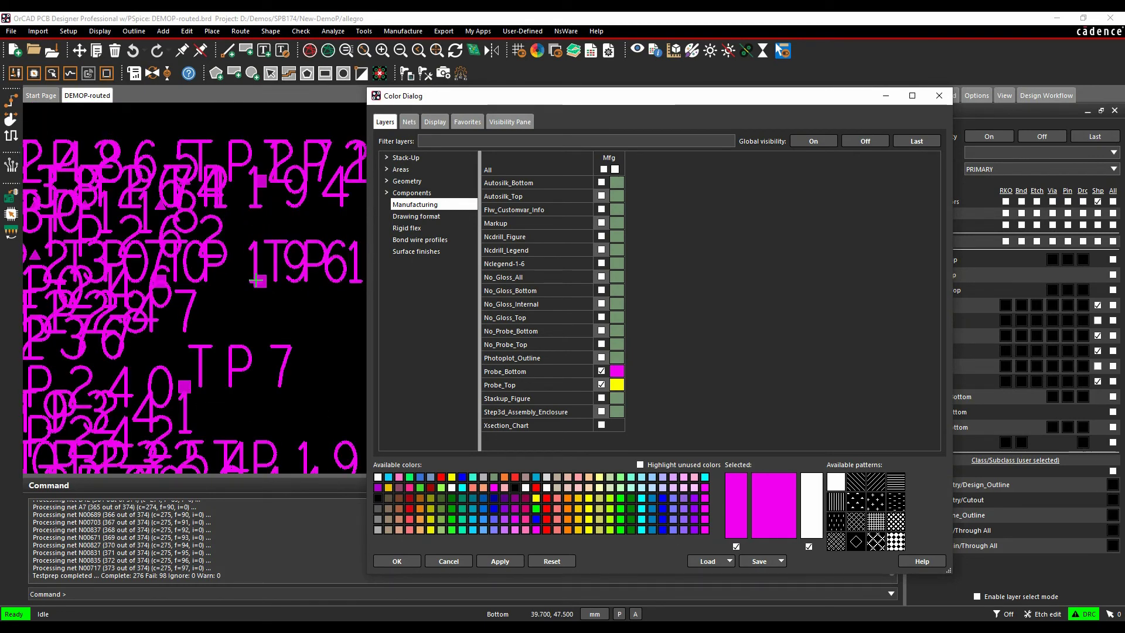
scroll(256, 281, up, 5)
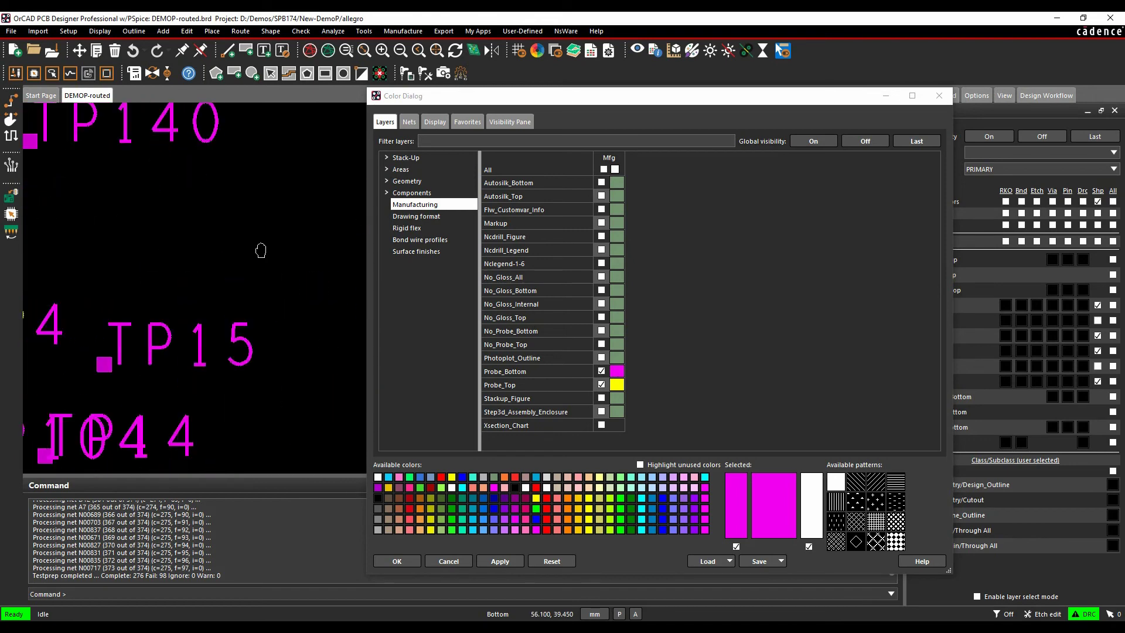
middle_drag(261, 250, 269, 90)
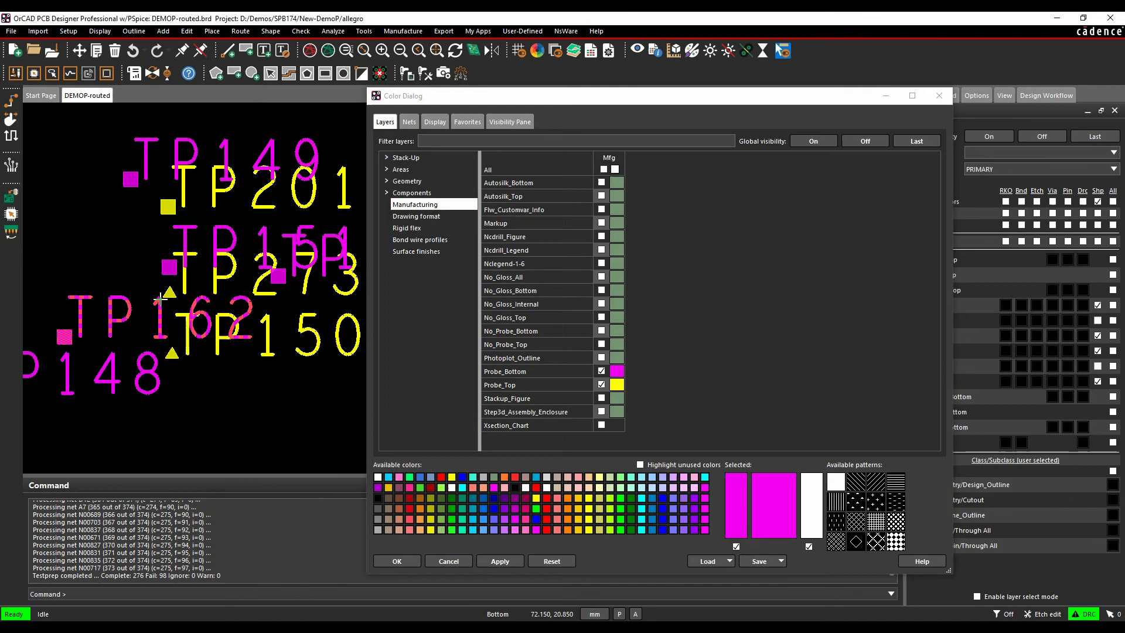
click(1067, 381)
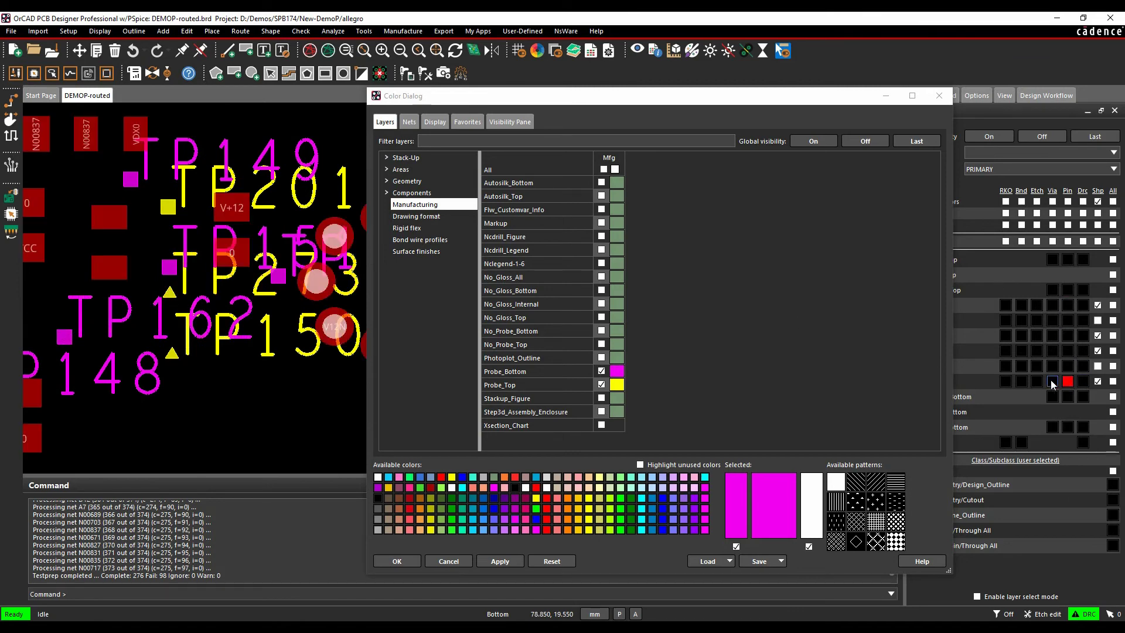
click(1052, 382)
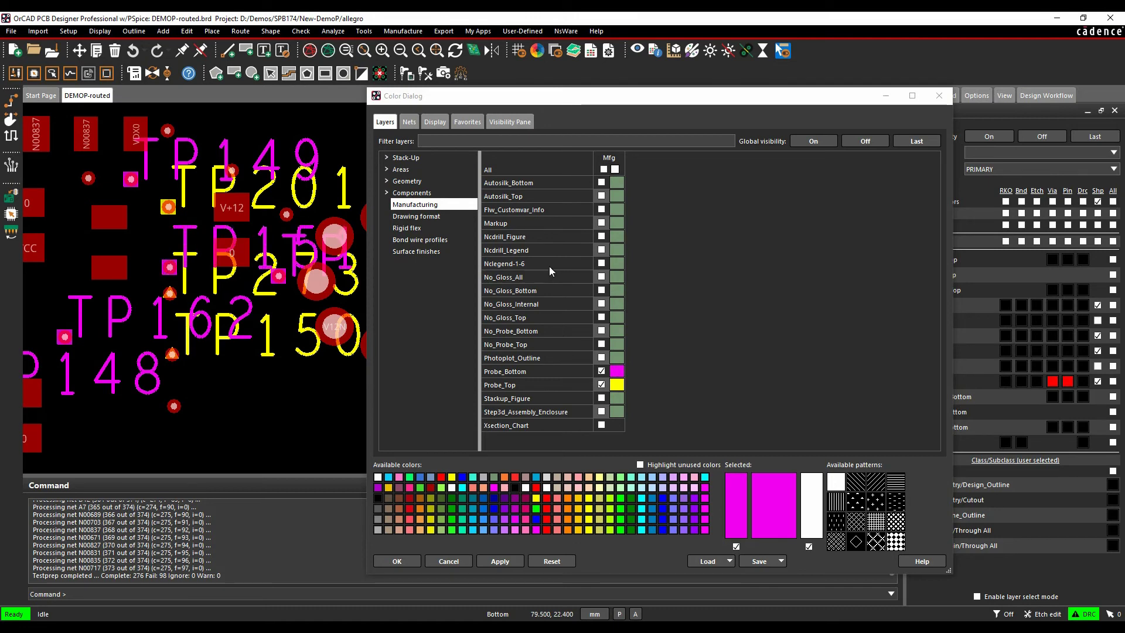
- Close the Color Dialog with OK and display the Manufacture > Test Points submenu
click(397, 560)
scroll(405, 217, down, 3)
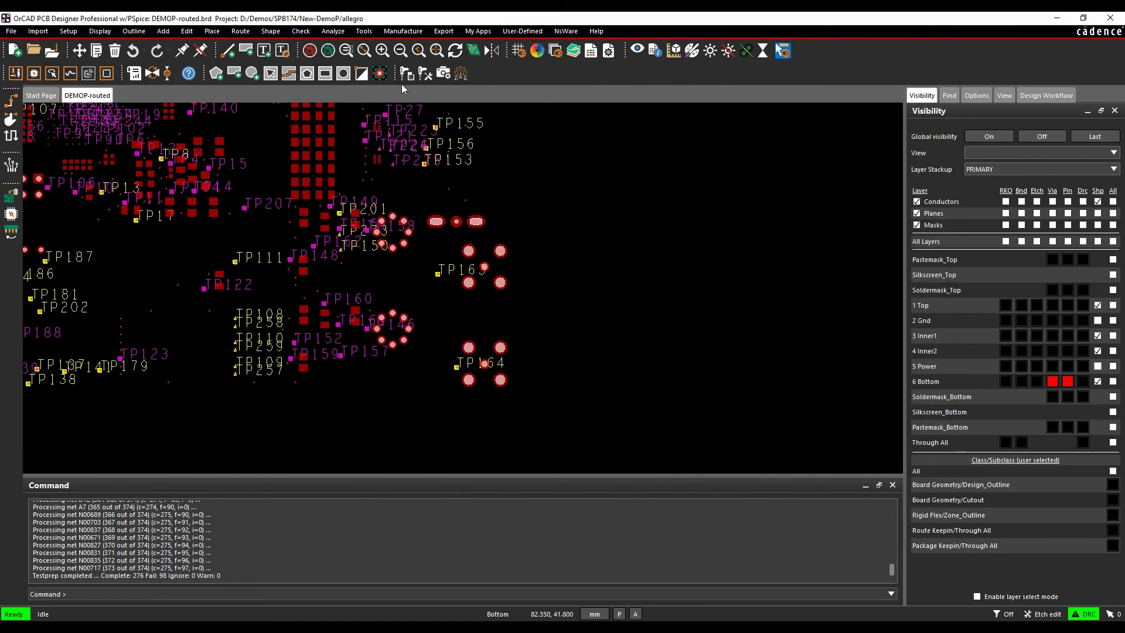
click(403, 31)
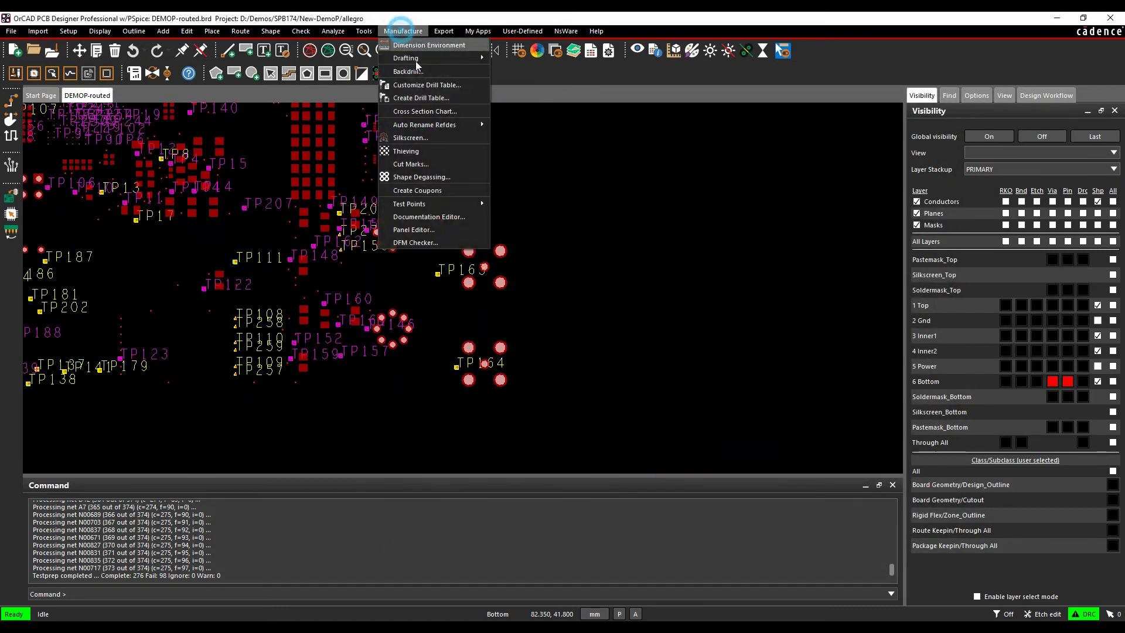
click(420, 204)
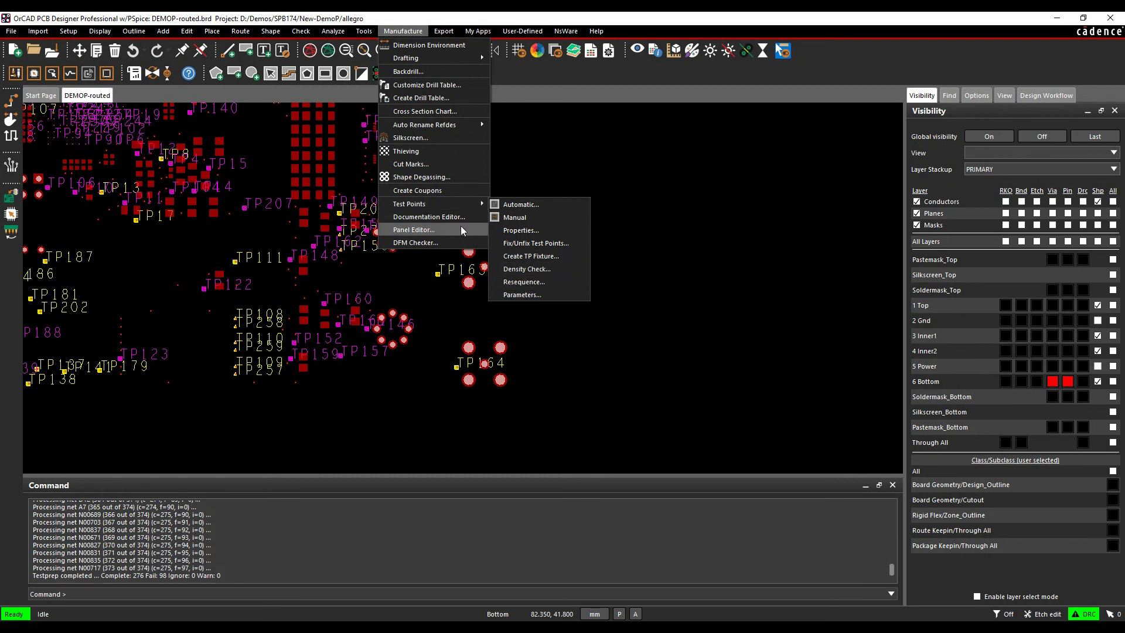
- Open the Testprep Report and centre the board on the test point at 67.497, 77.647
mouse_move(424, 61)
mouse_move(441, 33)
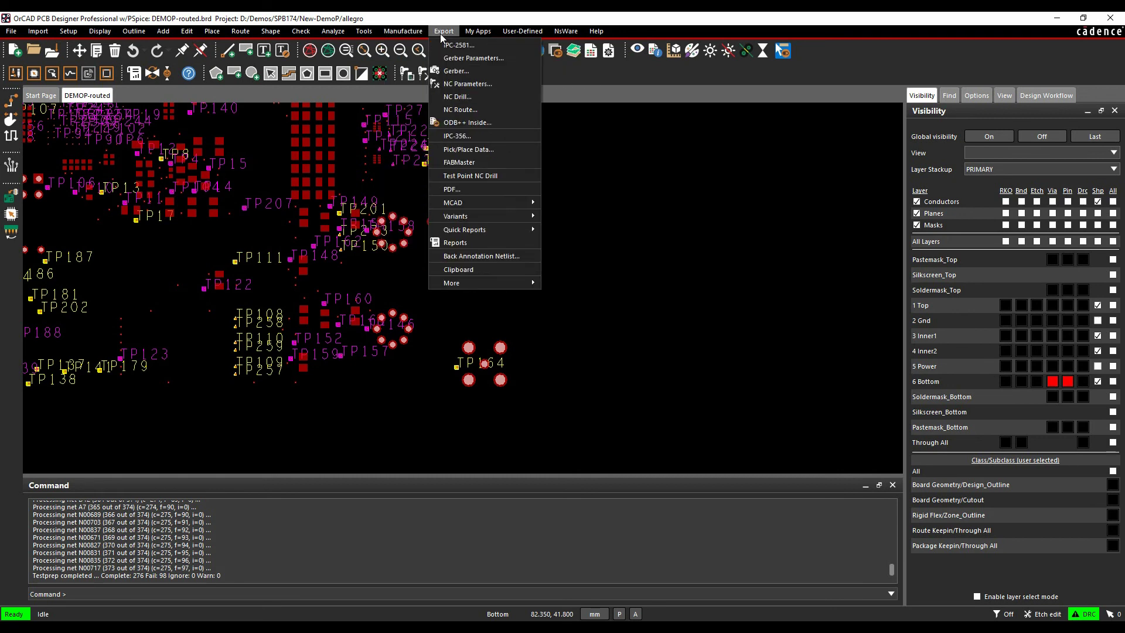
mouse_move(486, 231)
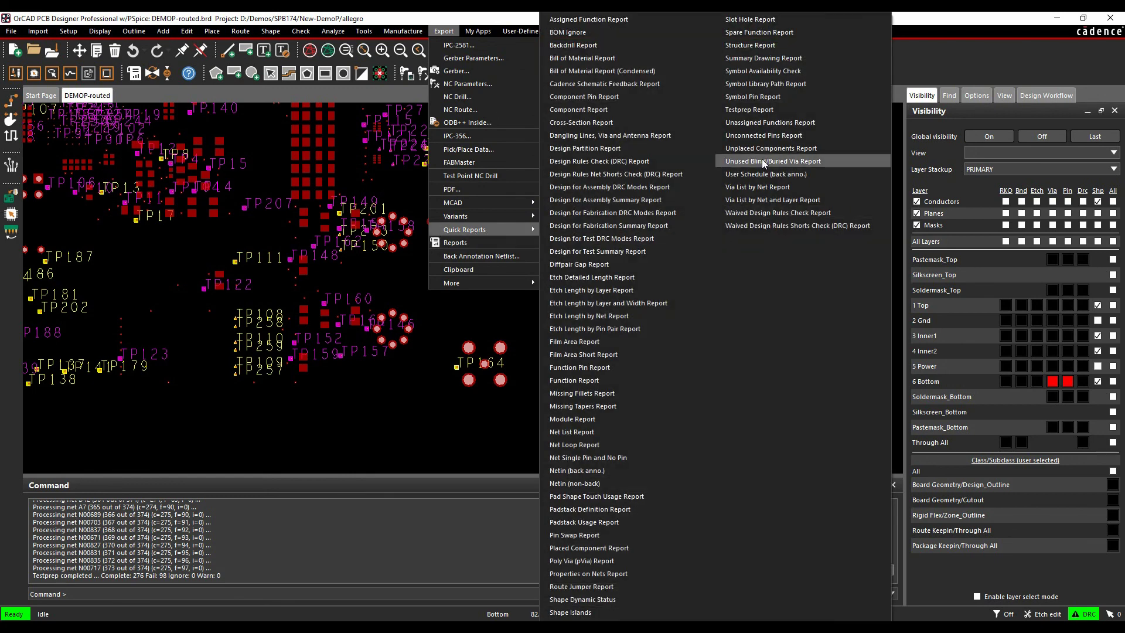
click(751, 110)
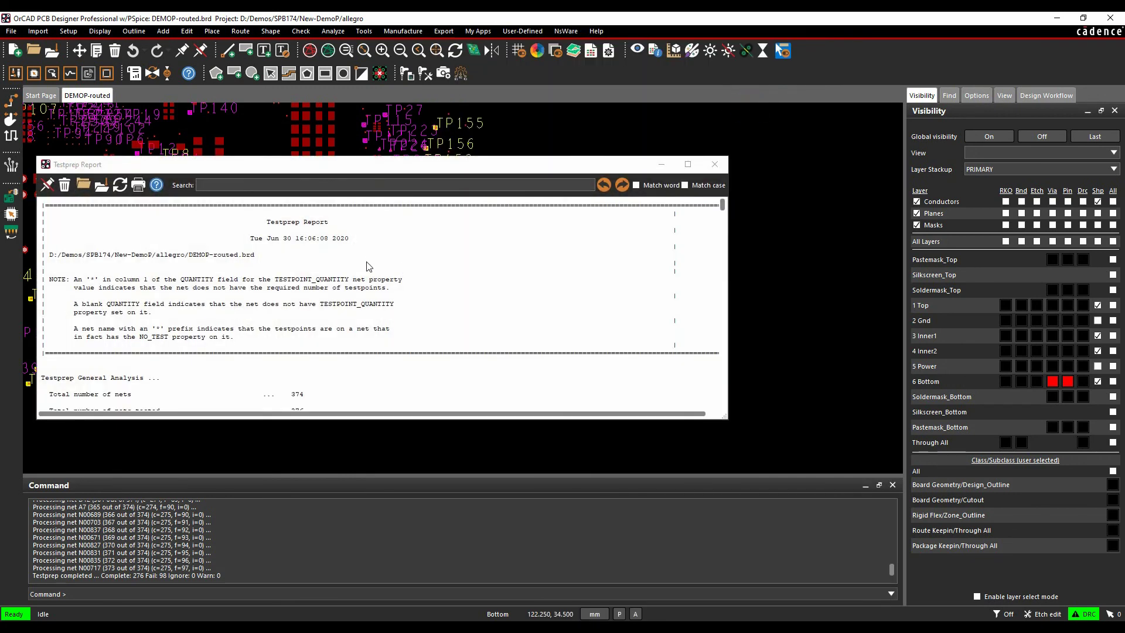
scroll(370, 264, down, 10)
scroll(371, 263, down, 15)
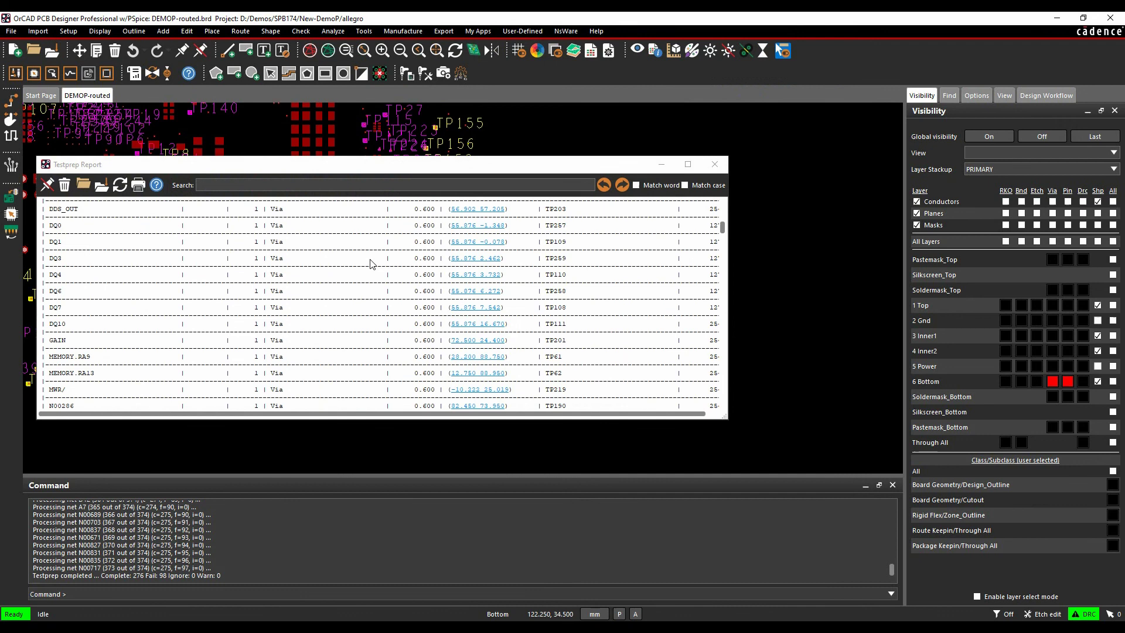
click(476, 310)
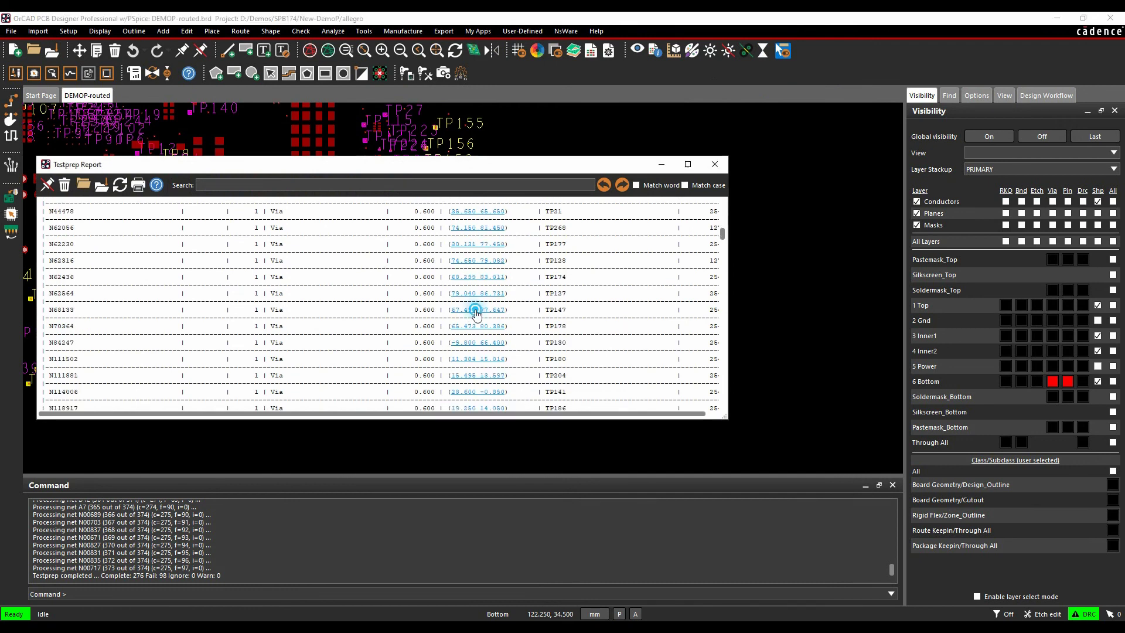